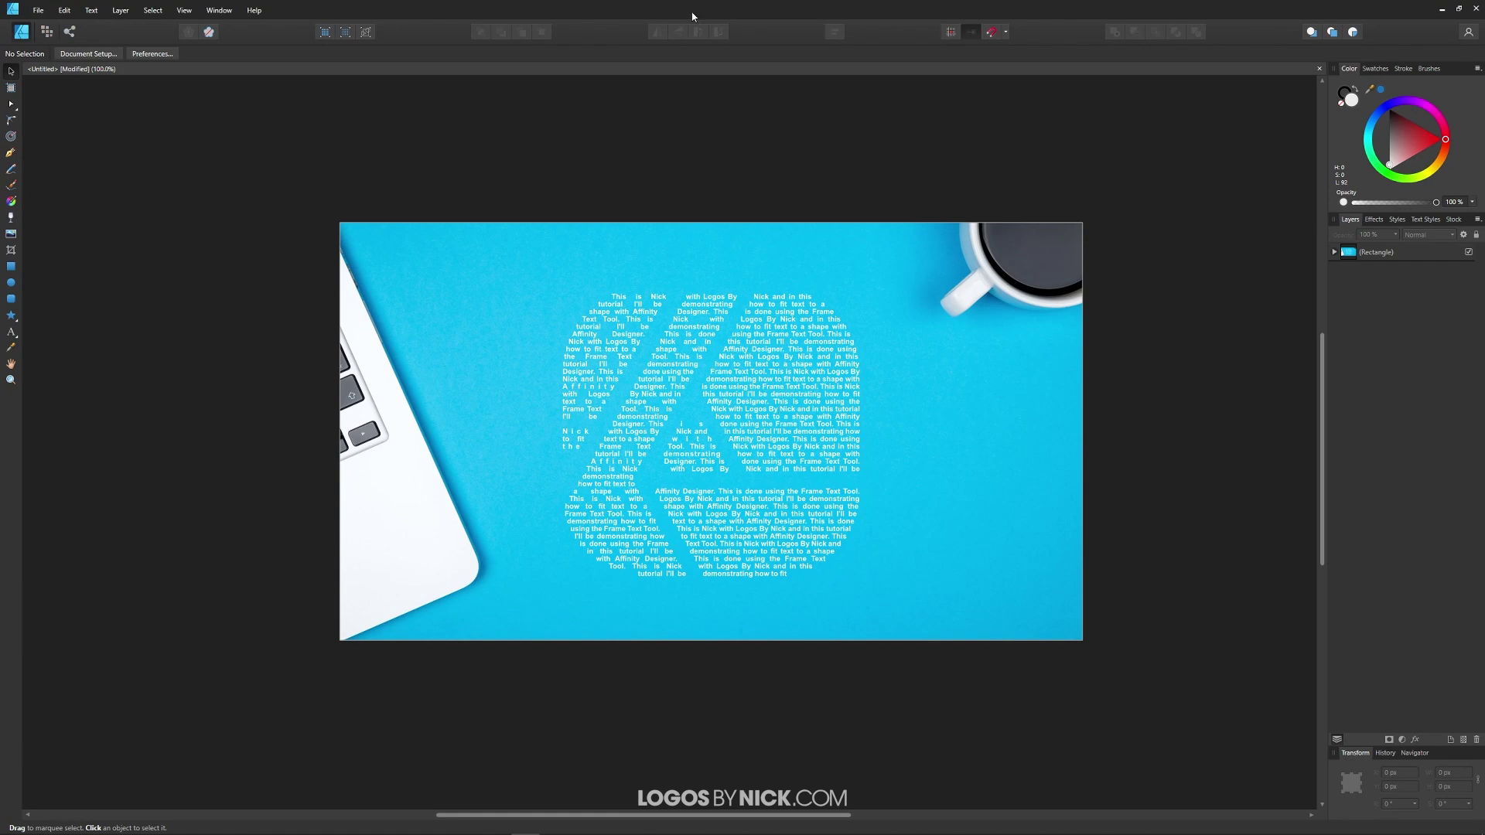
# Create a new 1280 × 720 px document and draw a roughly 425 px five-point star near the page centre.
pyautogui.hotkey('ctrl', 'n')
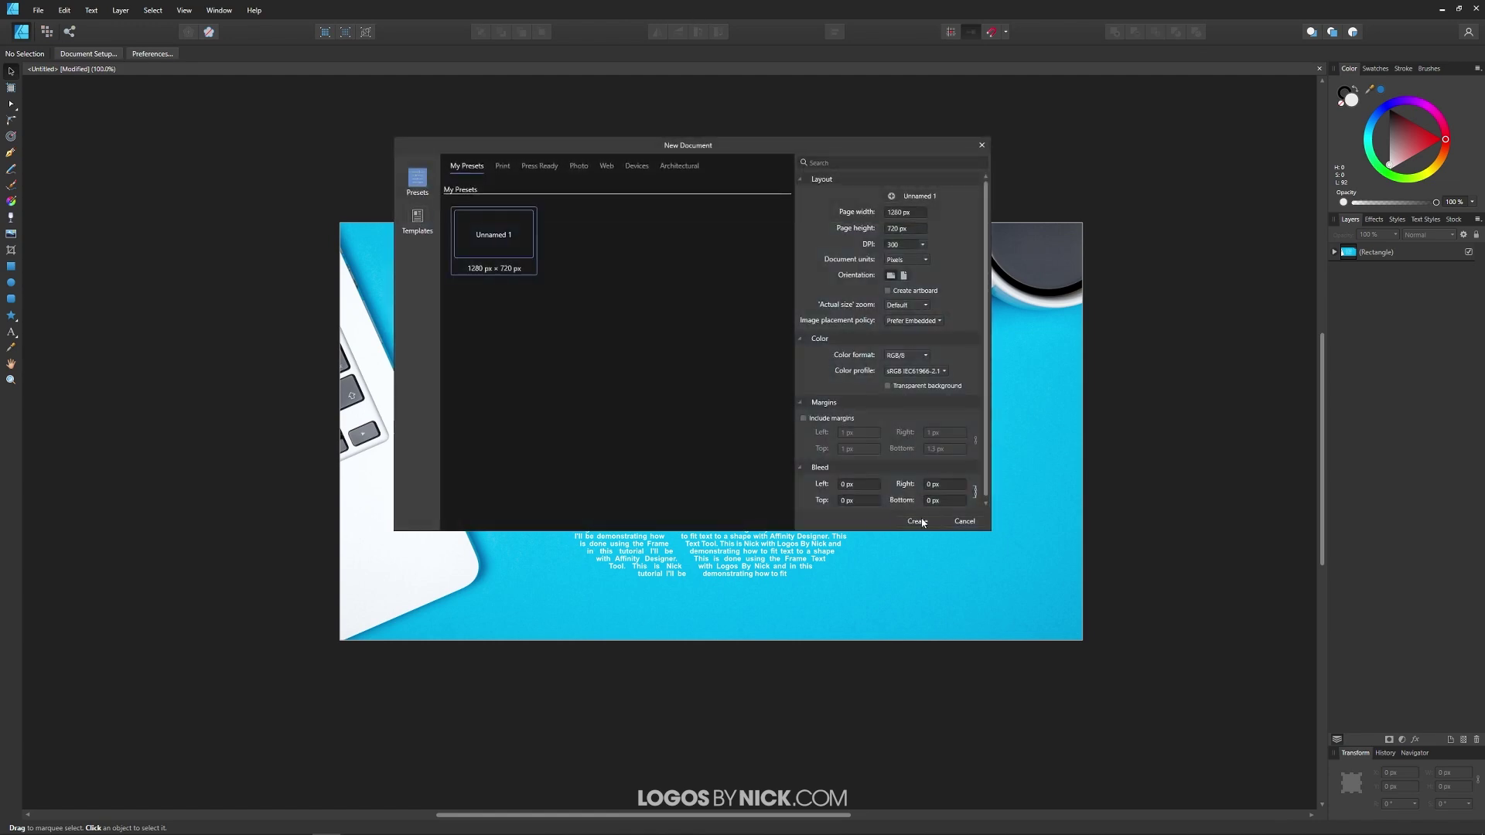
pyautogui.click(914, 520)
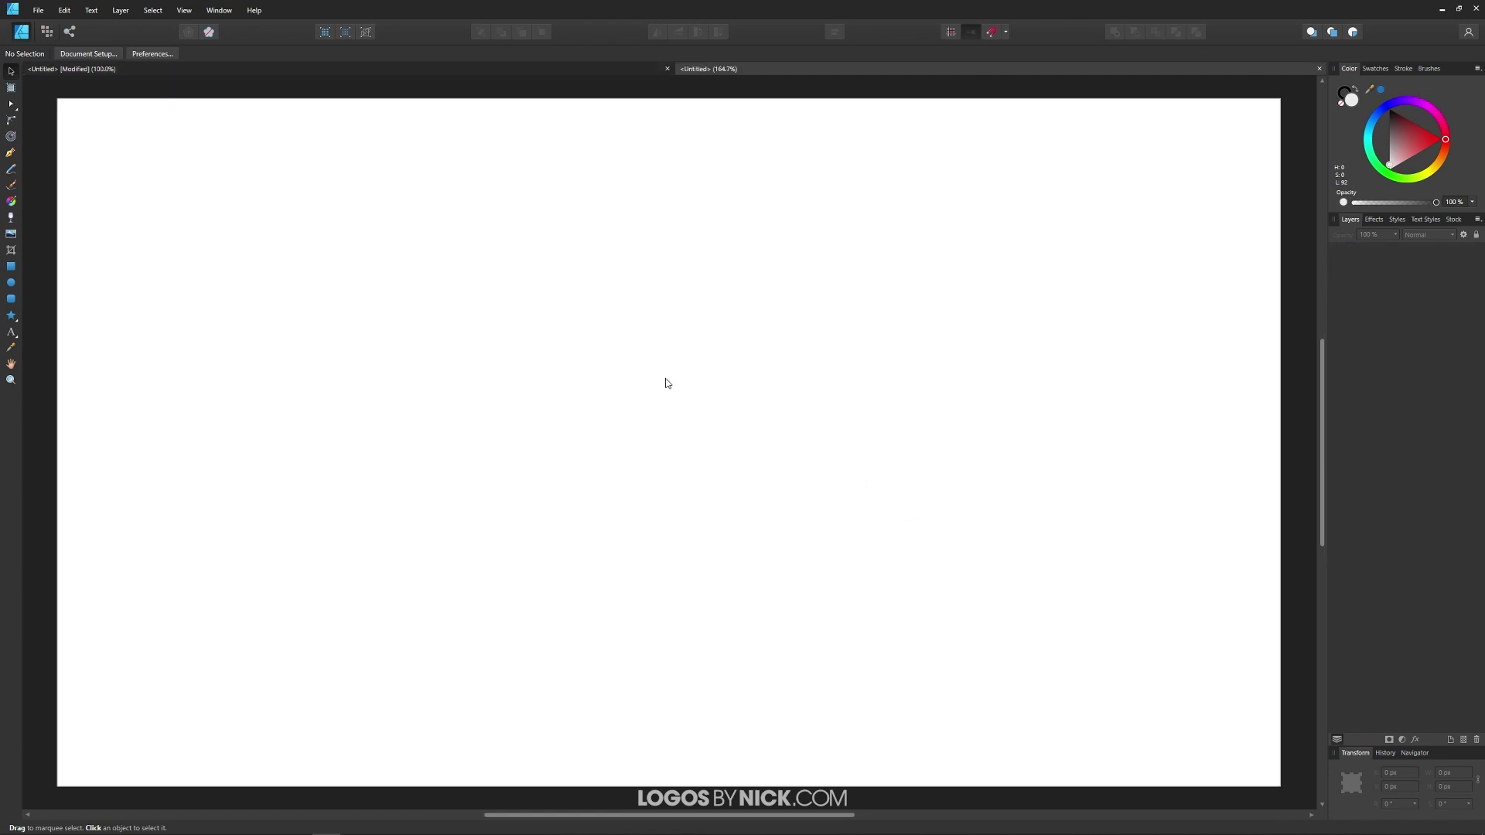
pyautogui.click(12, 315)
pyautogui.click(58, 377)
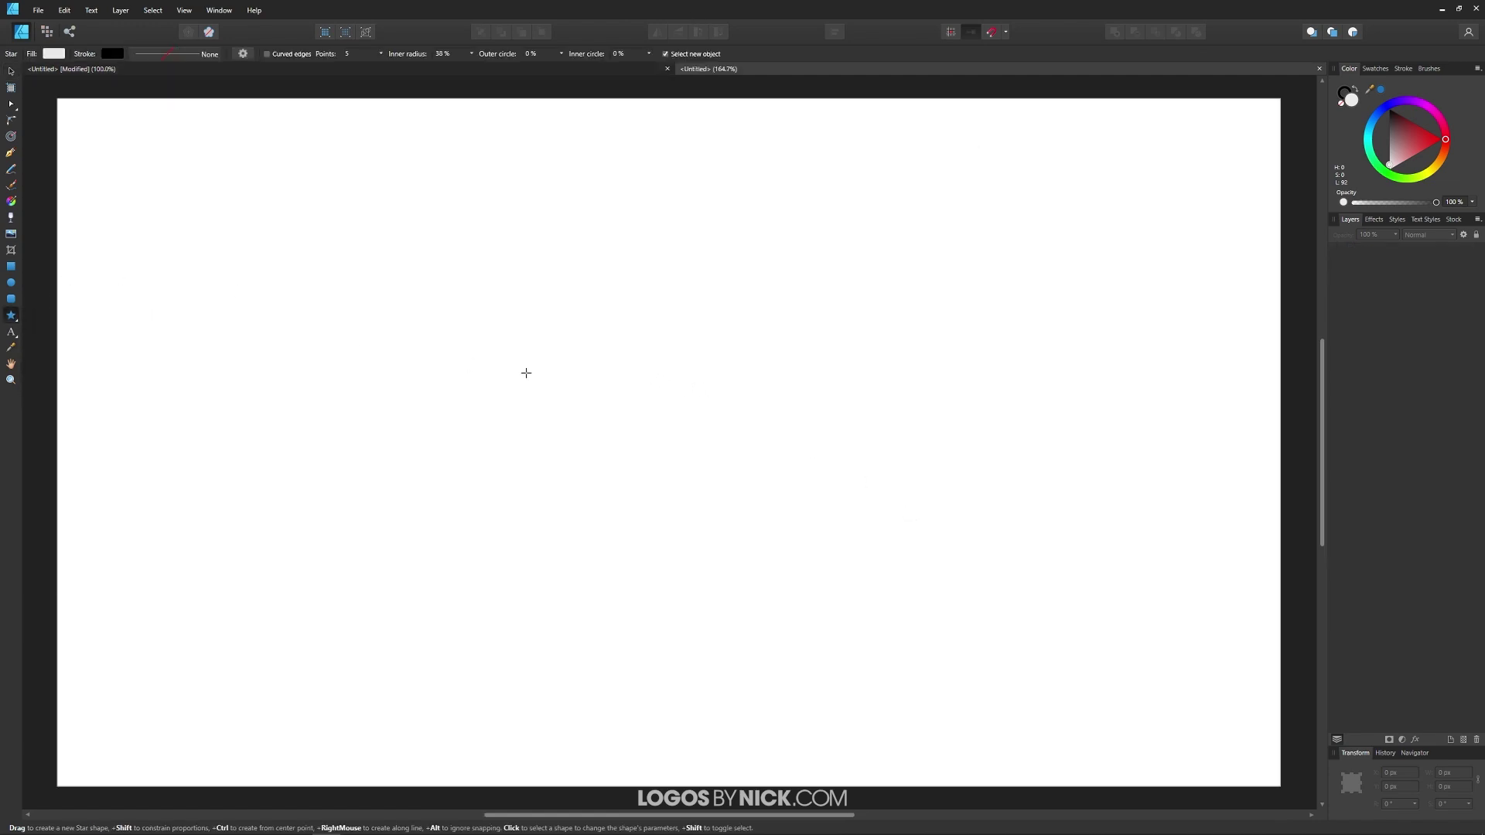
pyautogui.moveTo(514, 283); pyautogui.dragTo(920, 689)
pyautogui.click(3, 68)
pyautogui.moveTo(786, 505); pyautogui.dragTo(735, 458)
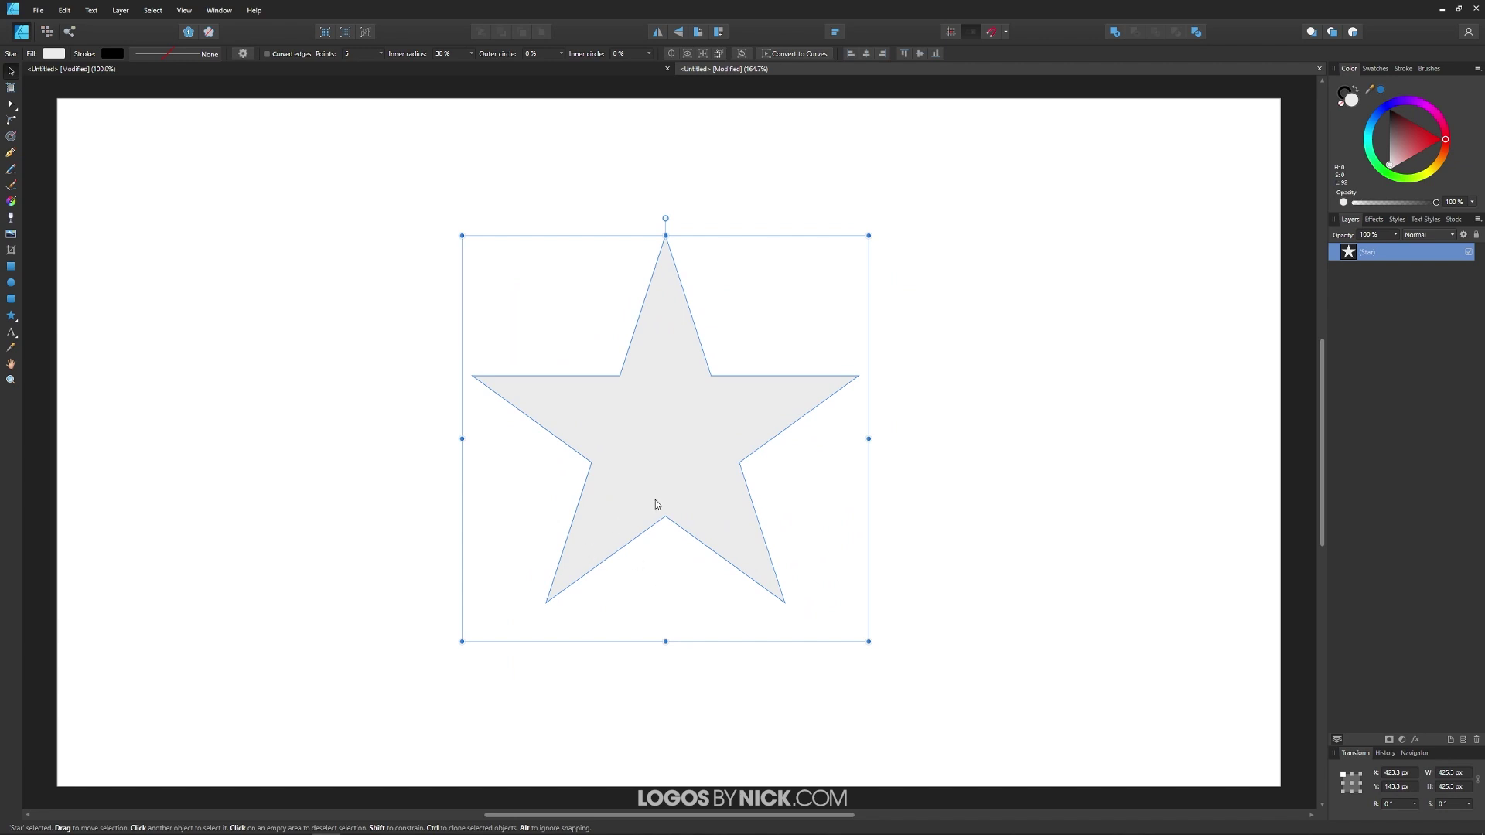
pyautogui.moveTo(678, 481); pyautogui.dragTo(674, 457)
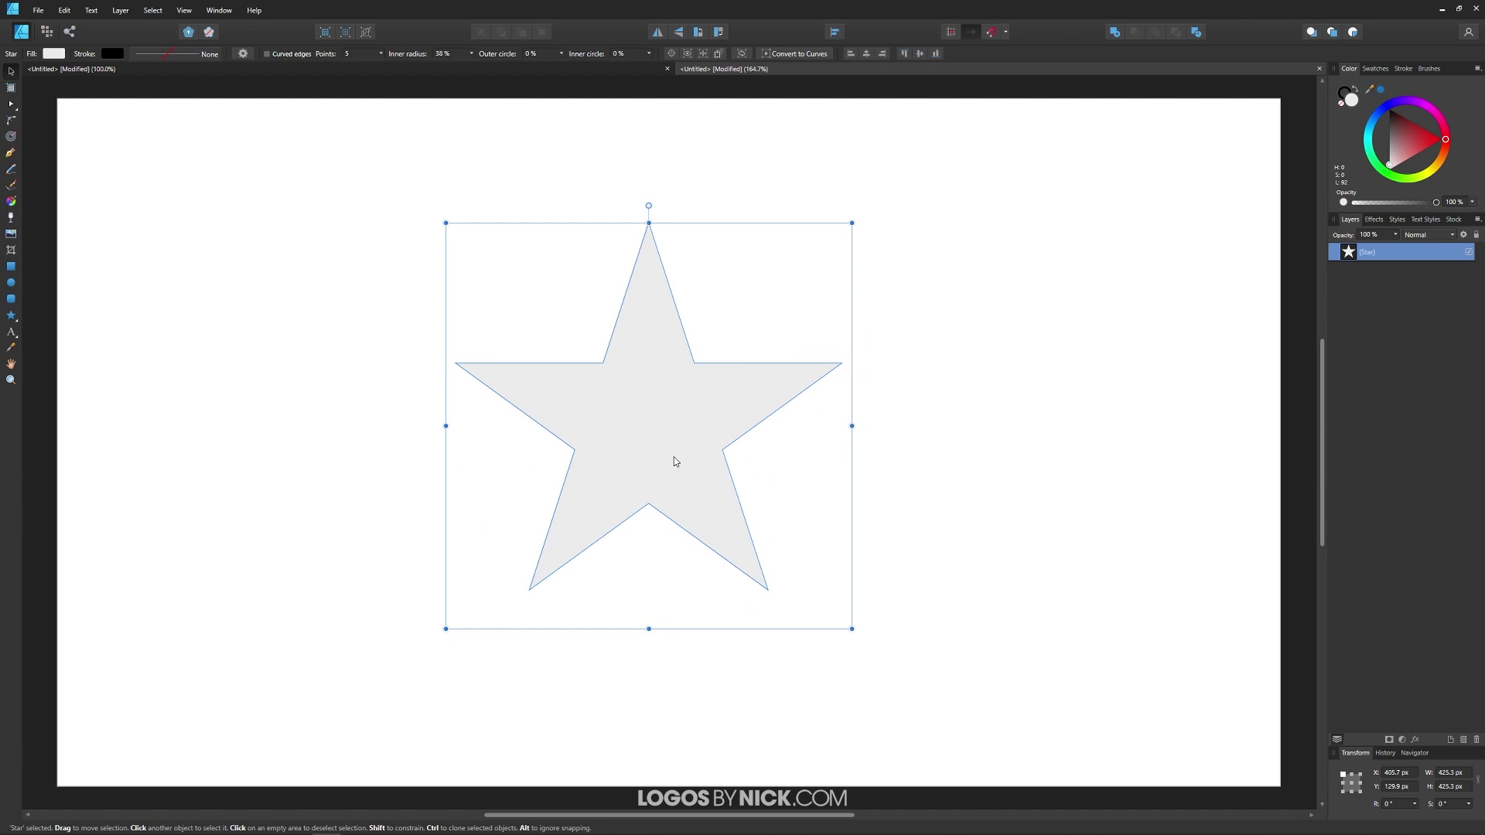
# Use the Frame Text Tool to turn the star into a star-shaped text frame.
pyautogui.click(14, 336)
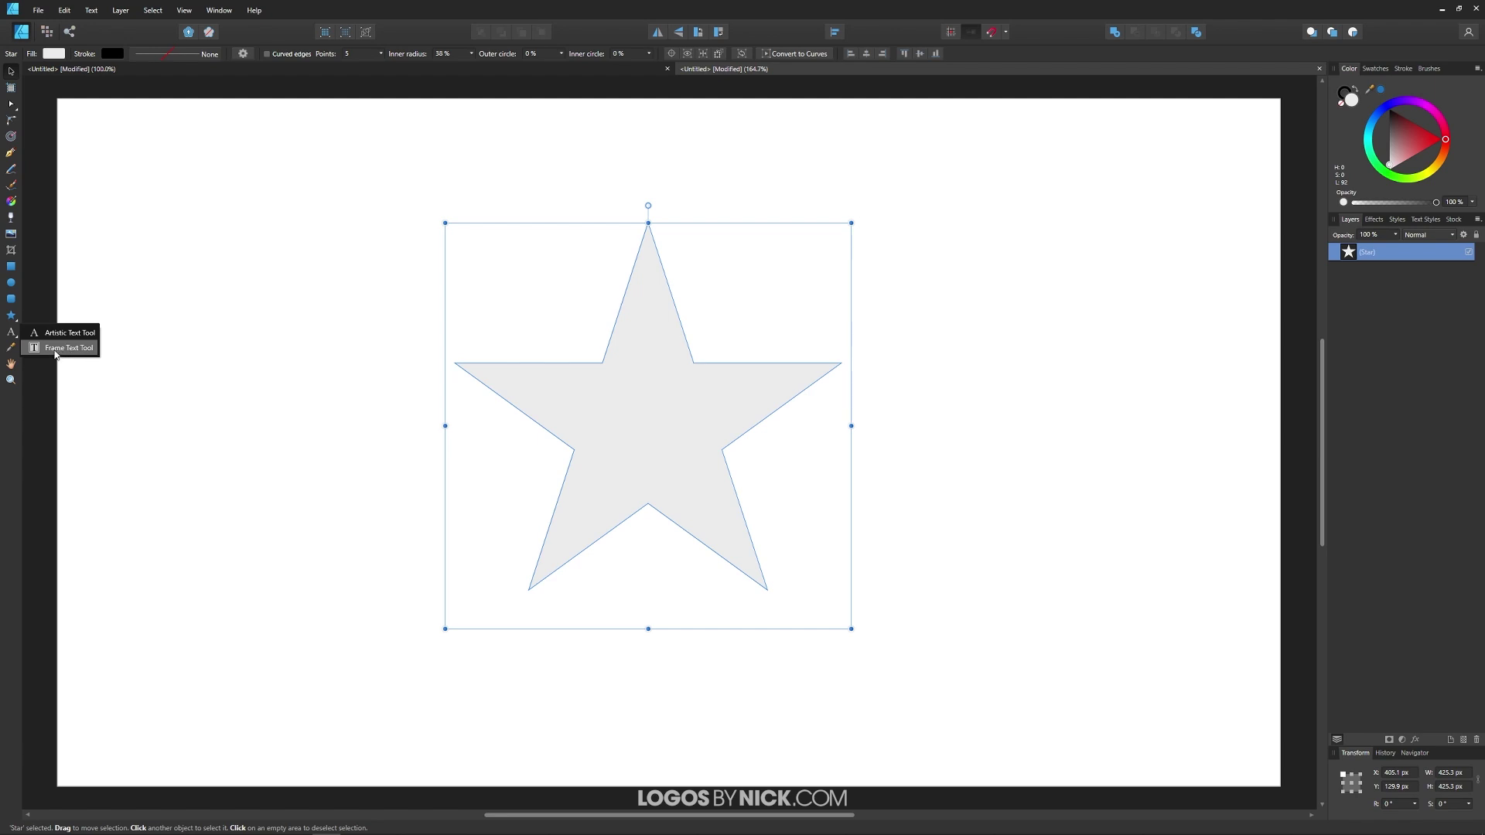
pyautogui.click(47, 350)
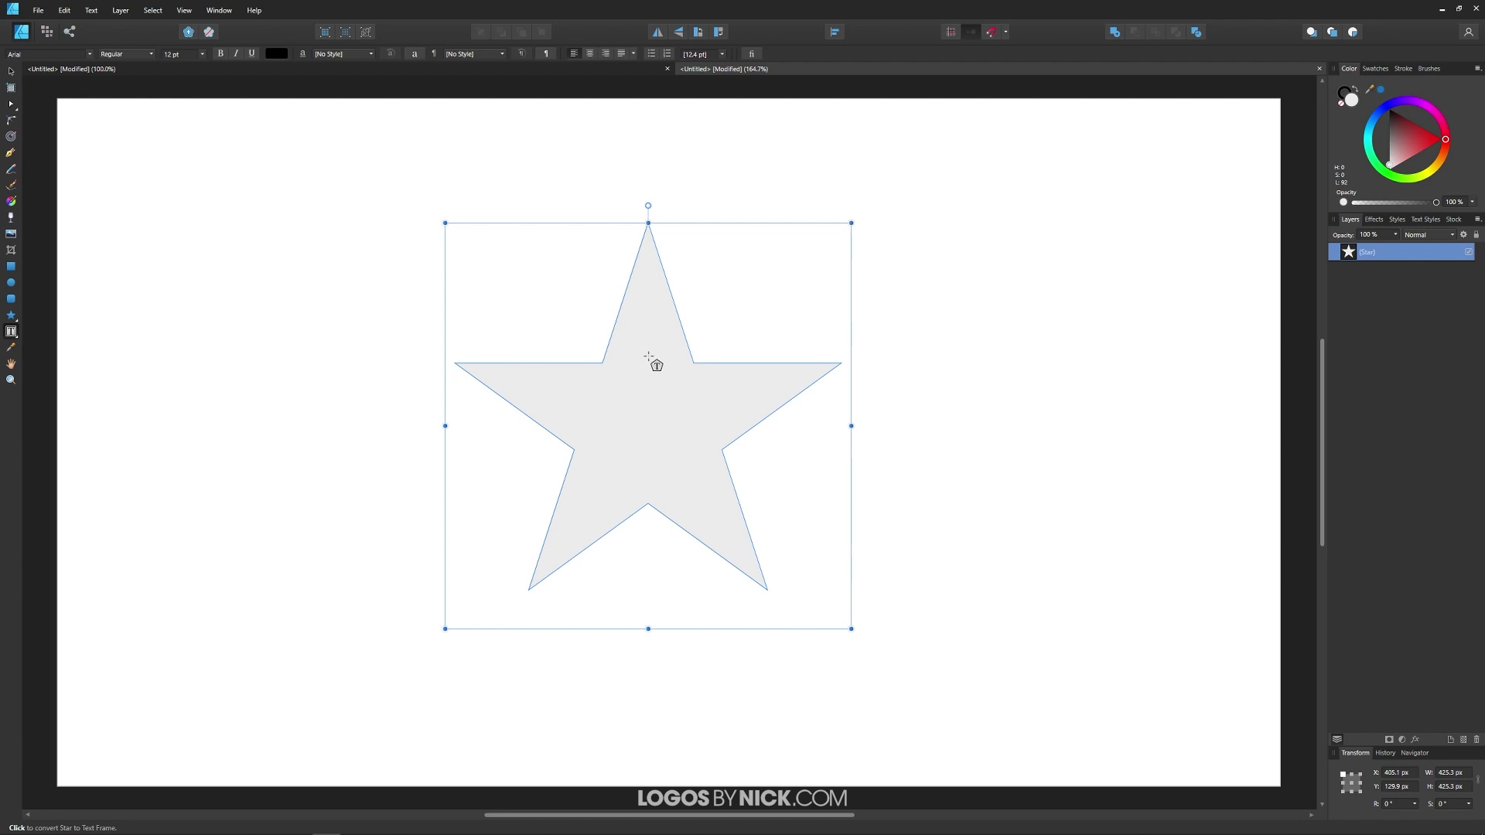
pyautogui.click(639, 331)
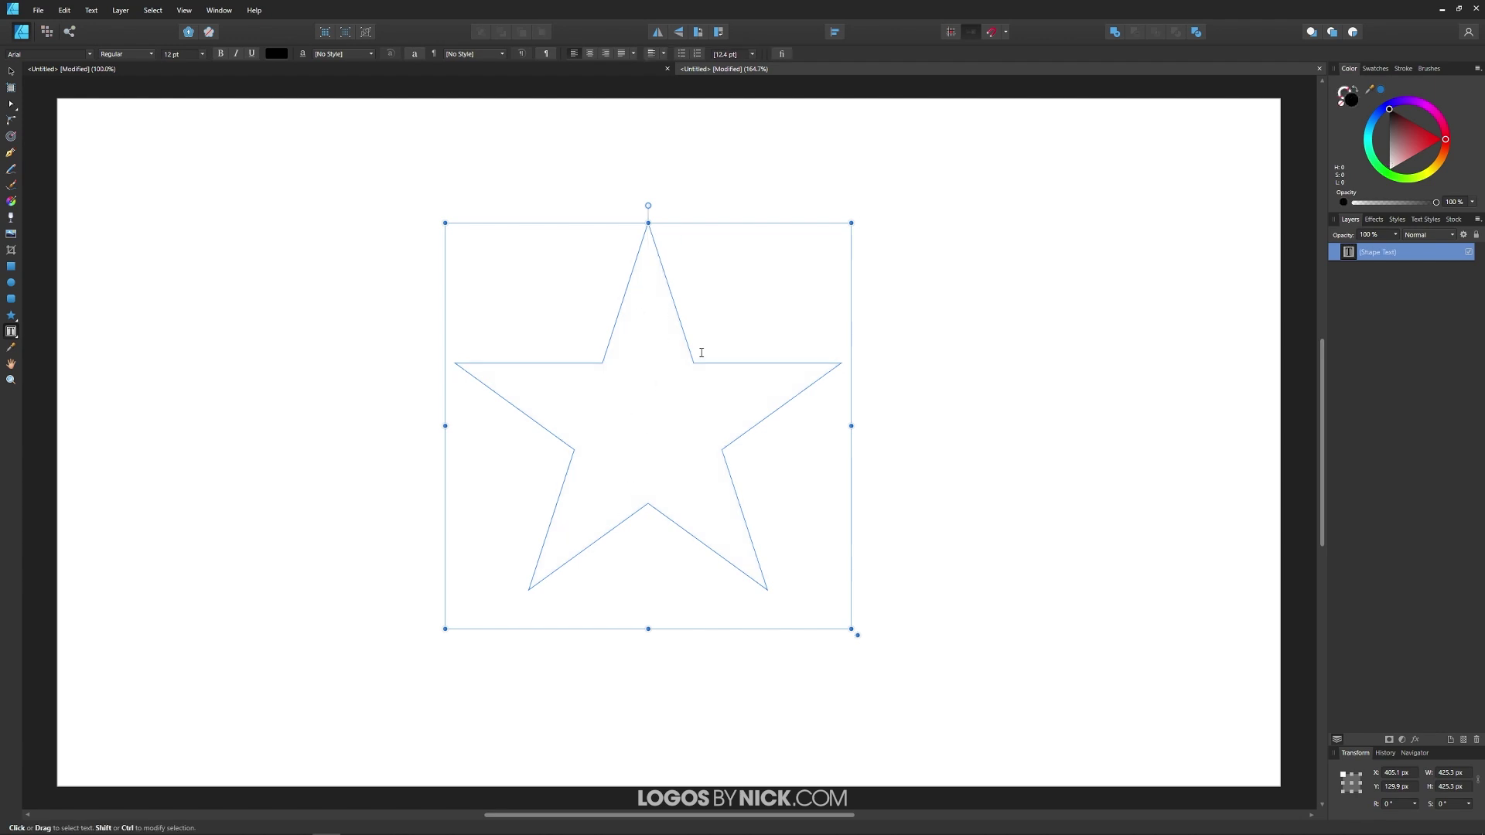
# Type 'This is how you can flow your text into a shape.' into the star and size it 3 pt.
pyautogui.write('This is how yo')
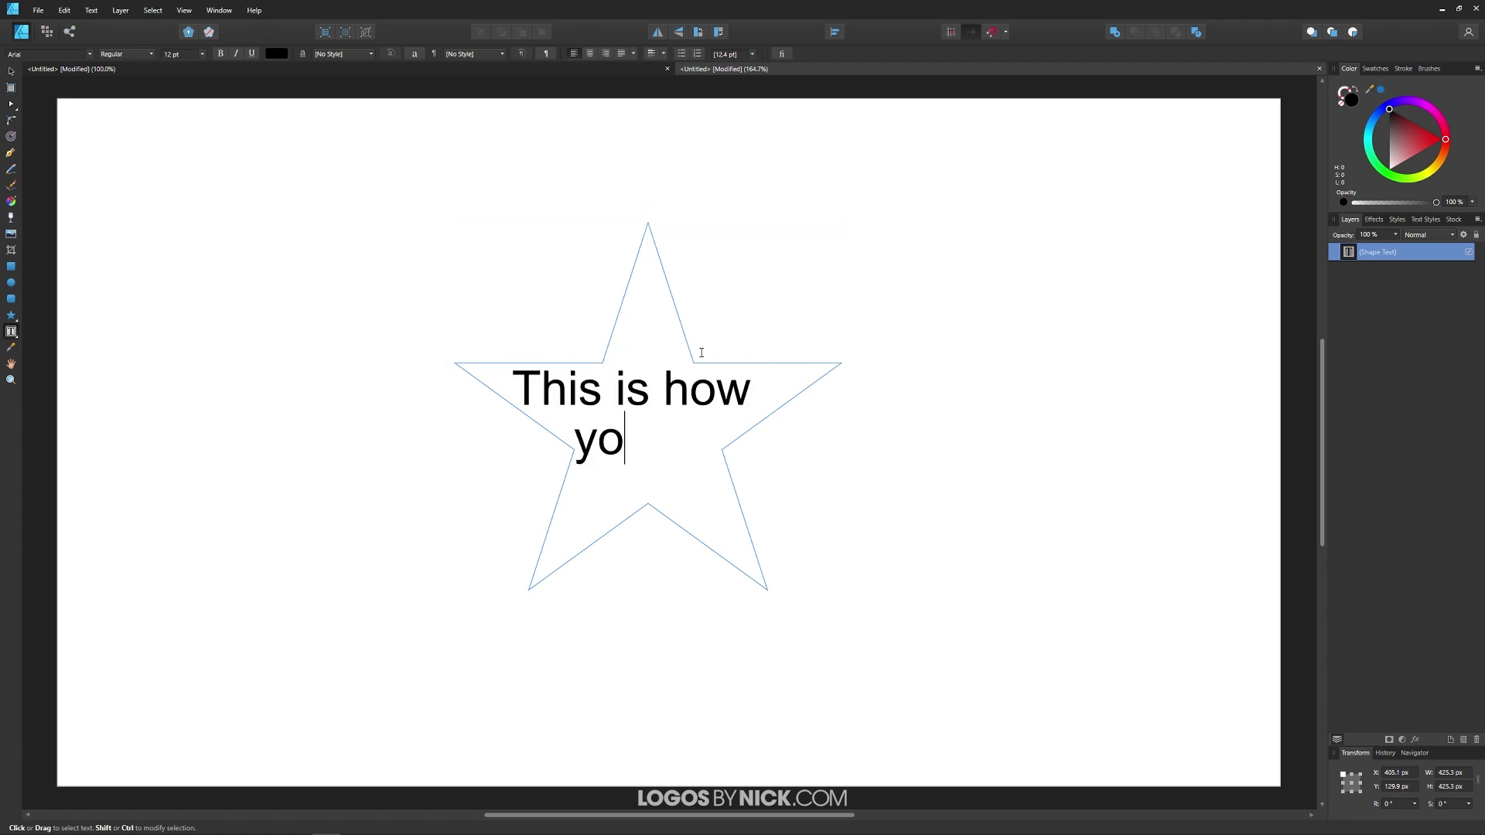
pyautogui.write('u can flow your')
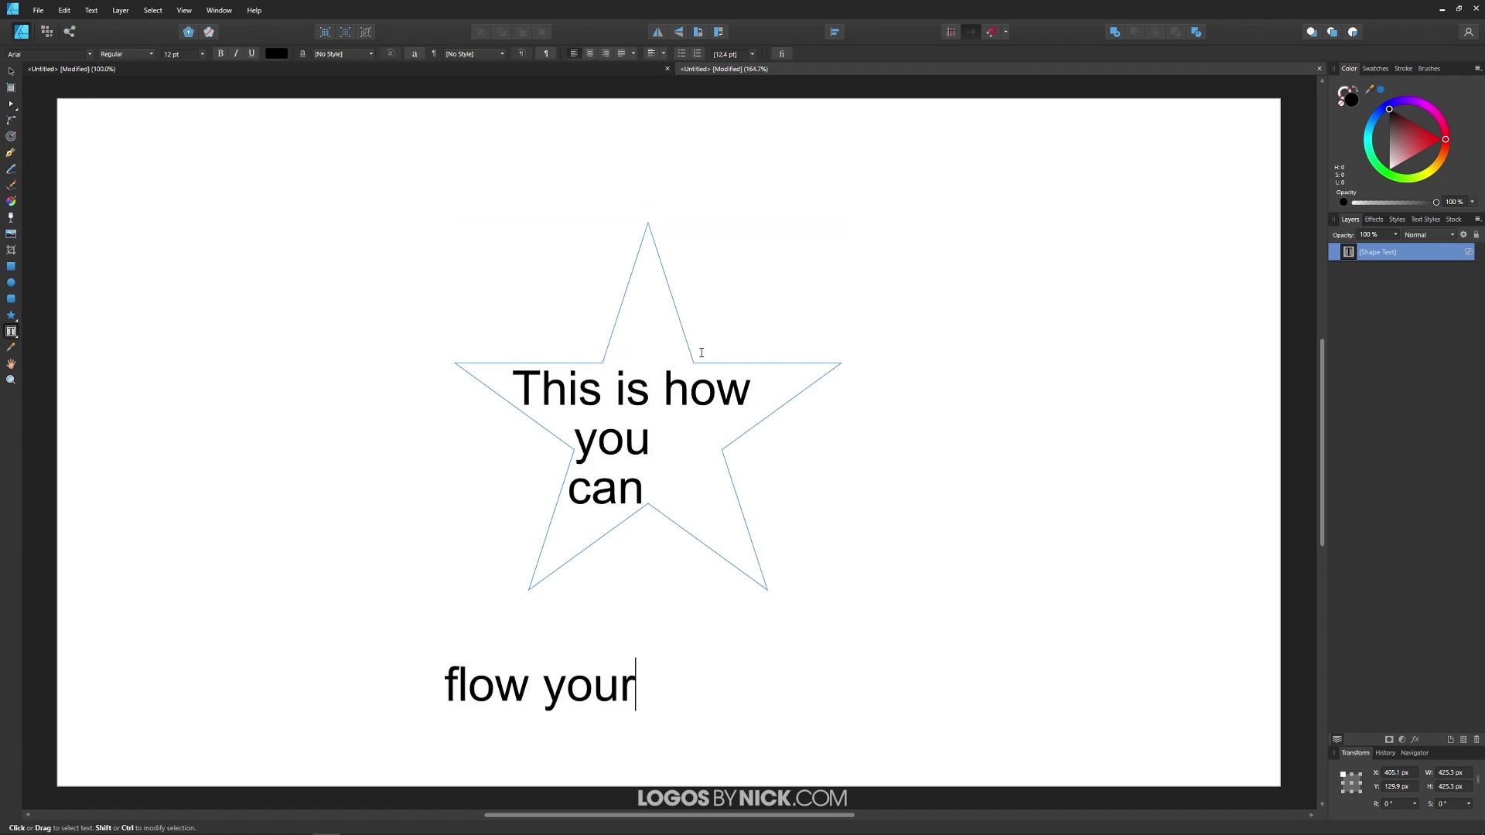
pyautogui.write(' text into a sh')
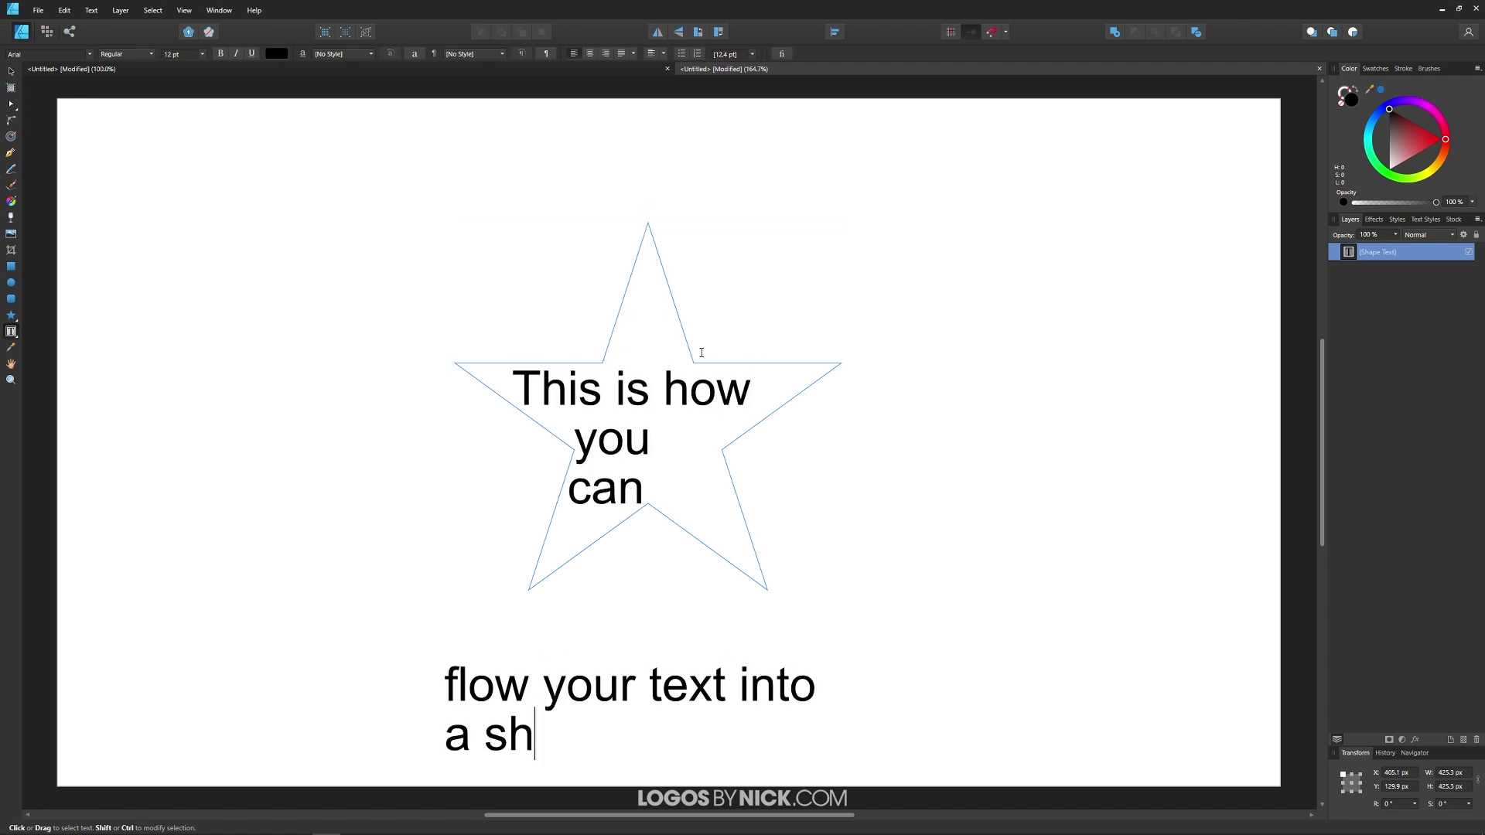
pyautogui.write('ape.')
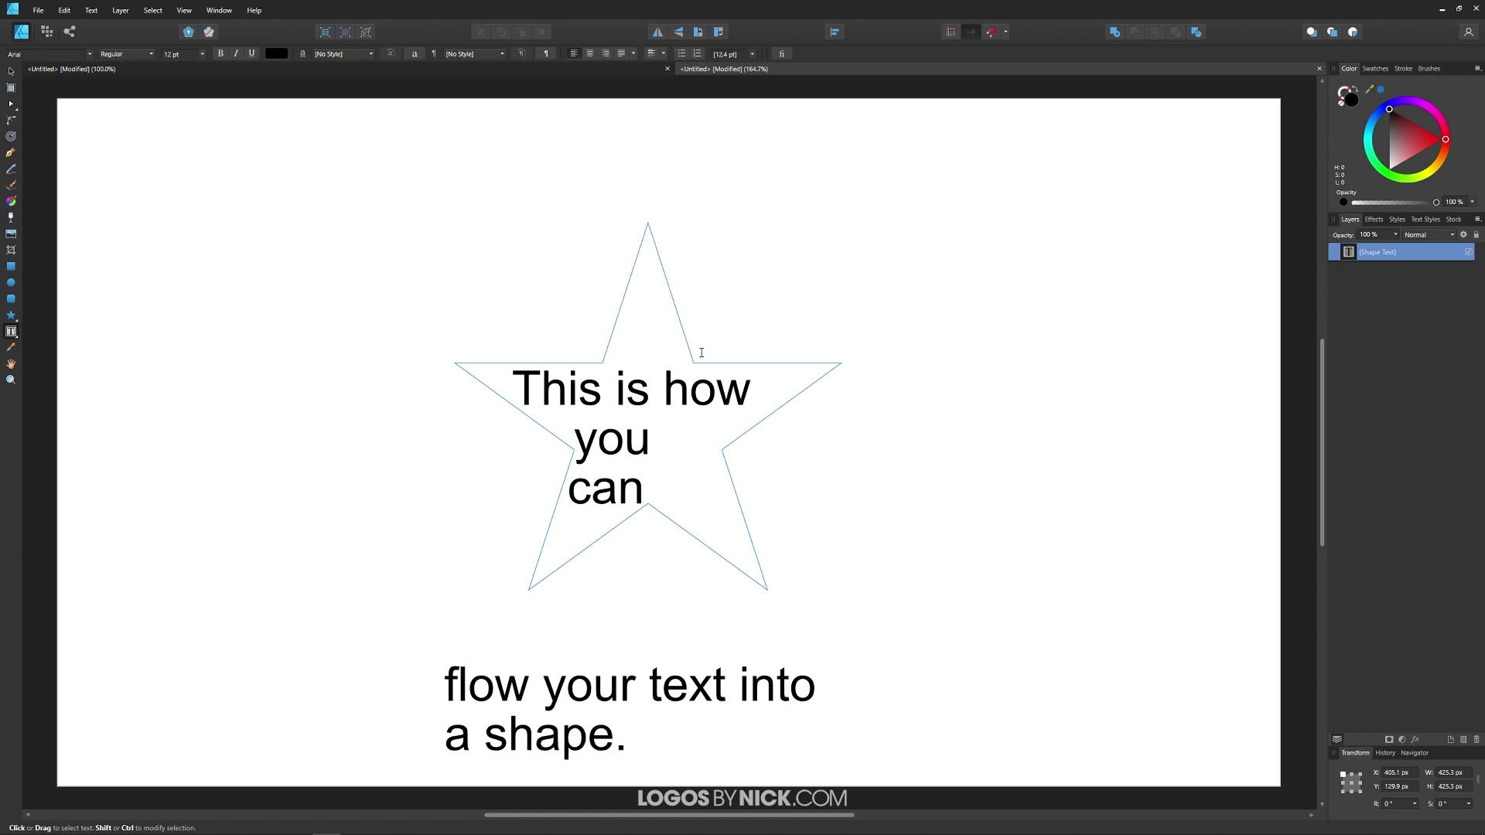
pyautogui.press('Escape')
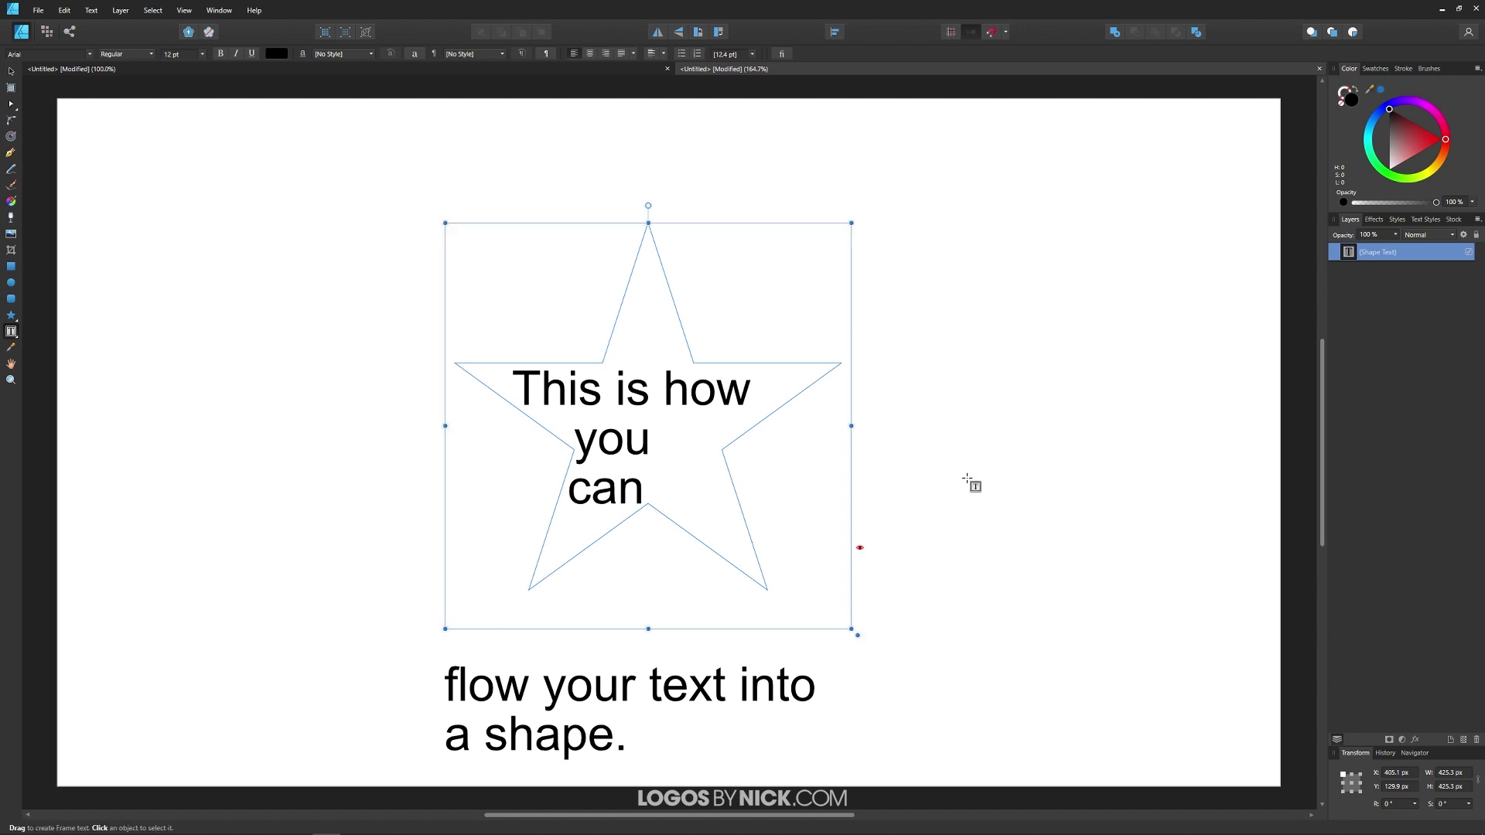
pyautogui.hotkey('ctrl', 'a')
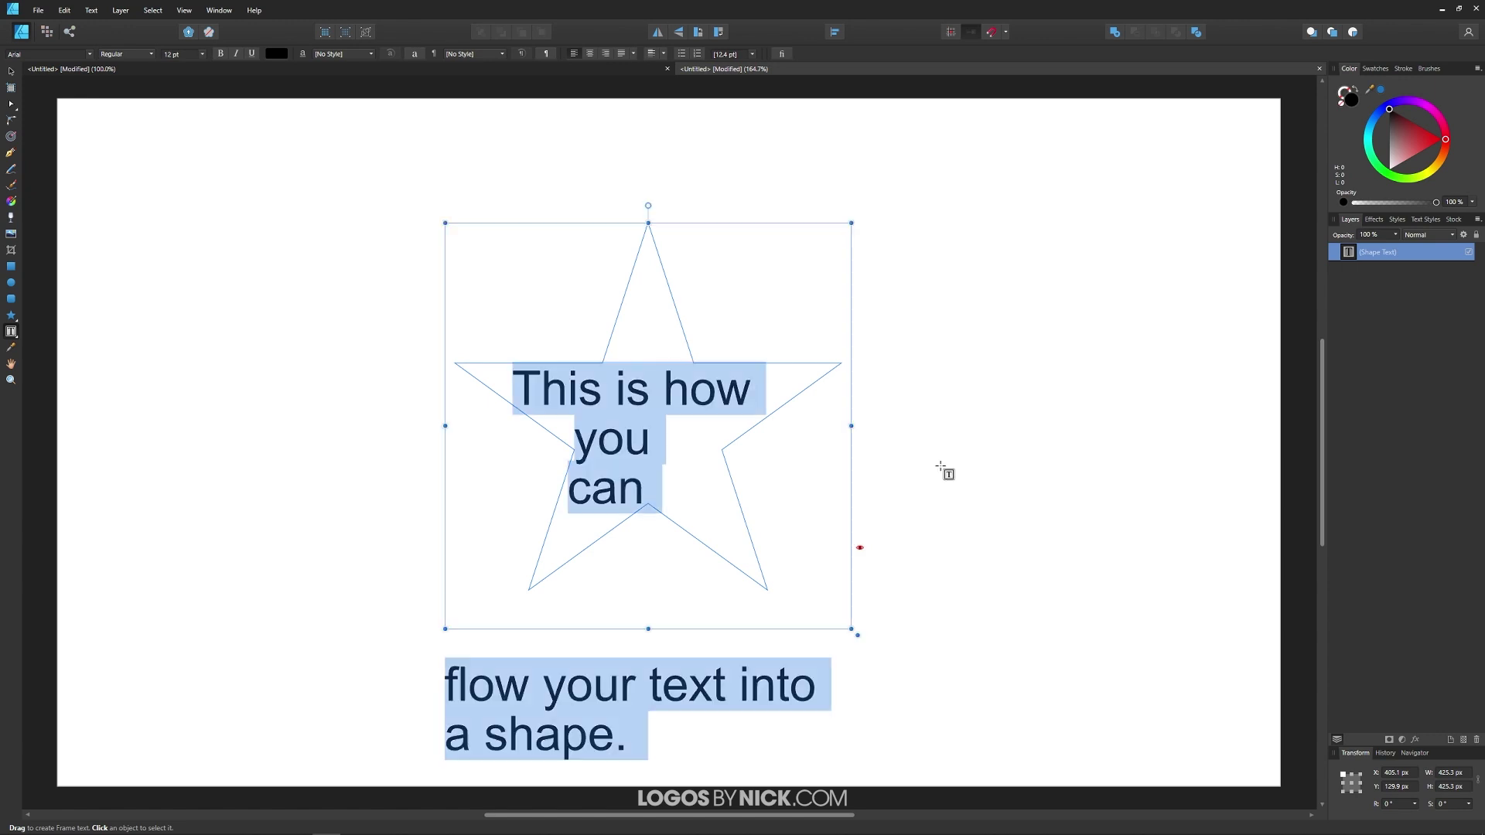
pyautogui.scroll(-8, 168, 58)
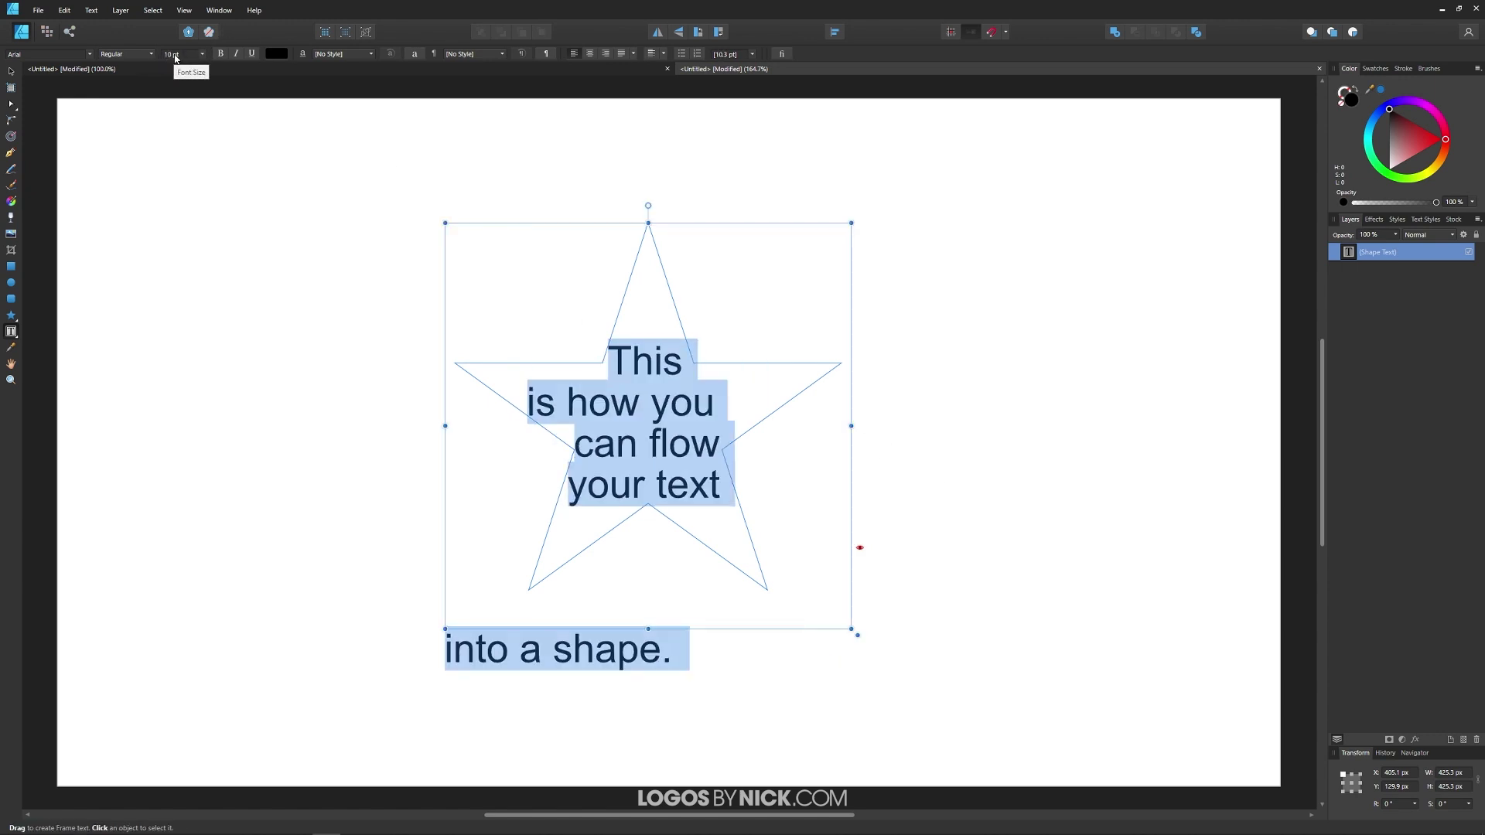
pyautogui.scroll(-2, 177, 58)
pyautogui.scroll(1, 176, 58)
# Copy the sentence and paste it repeatedly until the star is packed with 3 pt text.
pyautogui.click(662, 331)
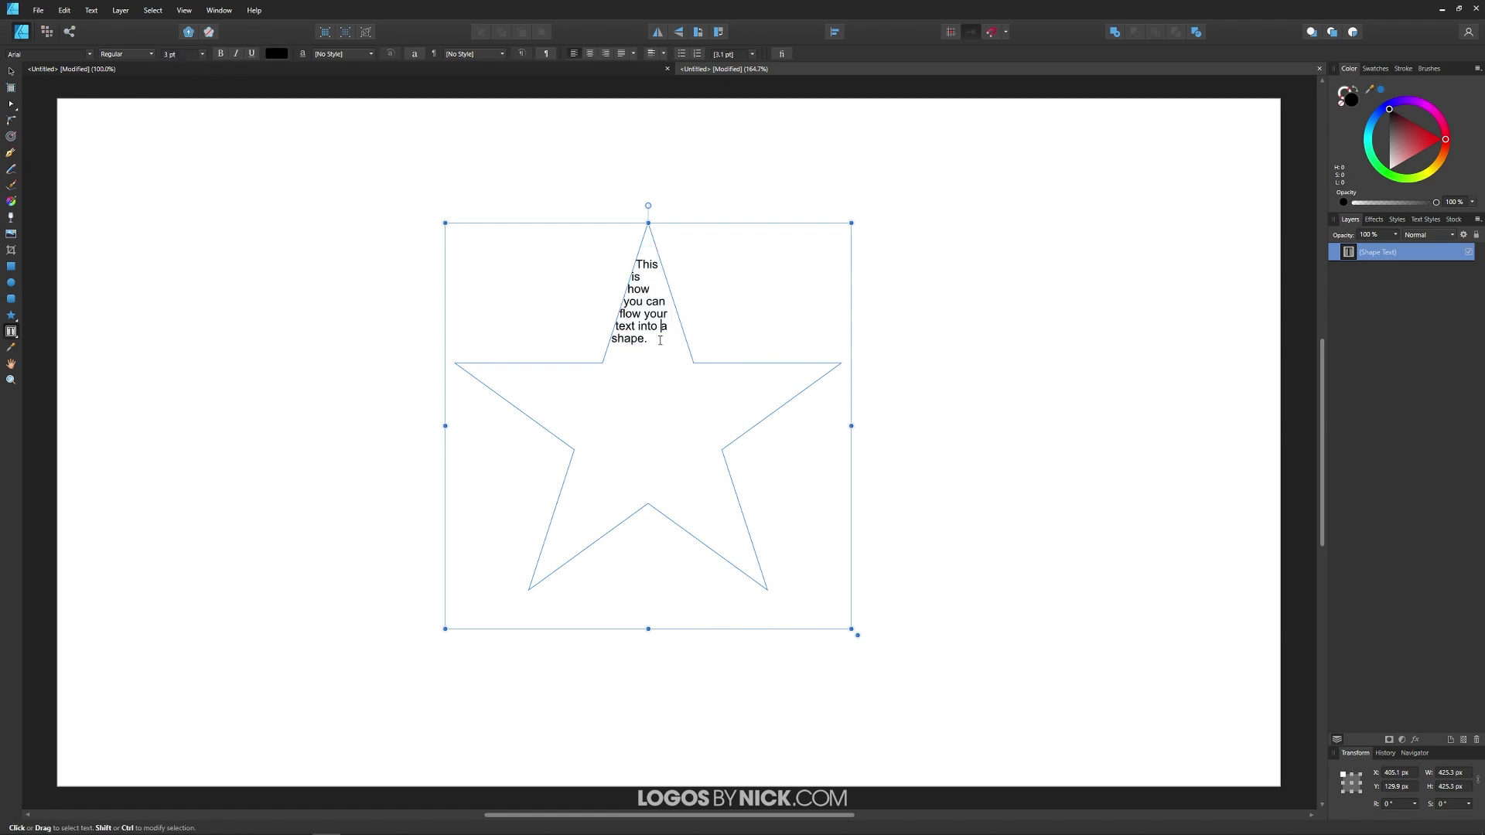
pyautogui.moveTo(659, 338); pyautogui.dragTo(613, 248)
pyautogui.hotkey('ctrl', 'c')
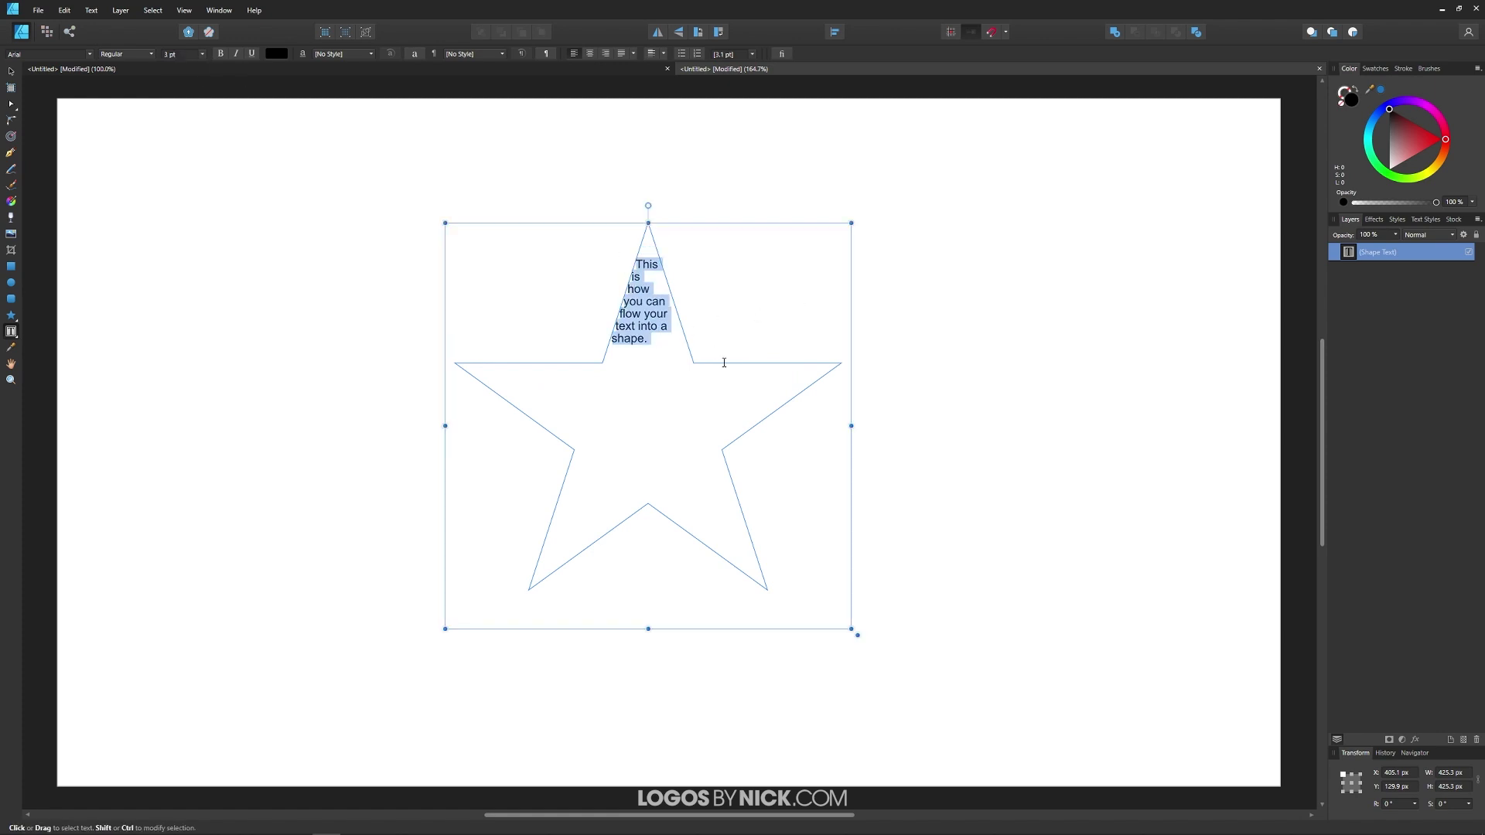
pyautogui.click(674, 338)
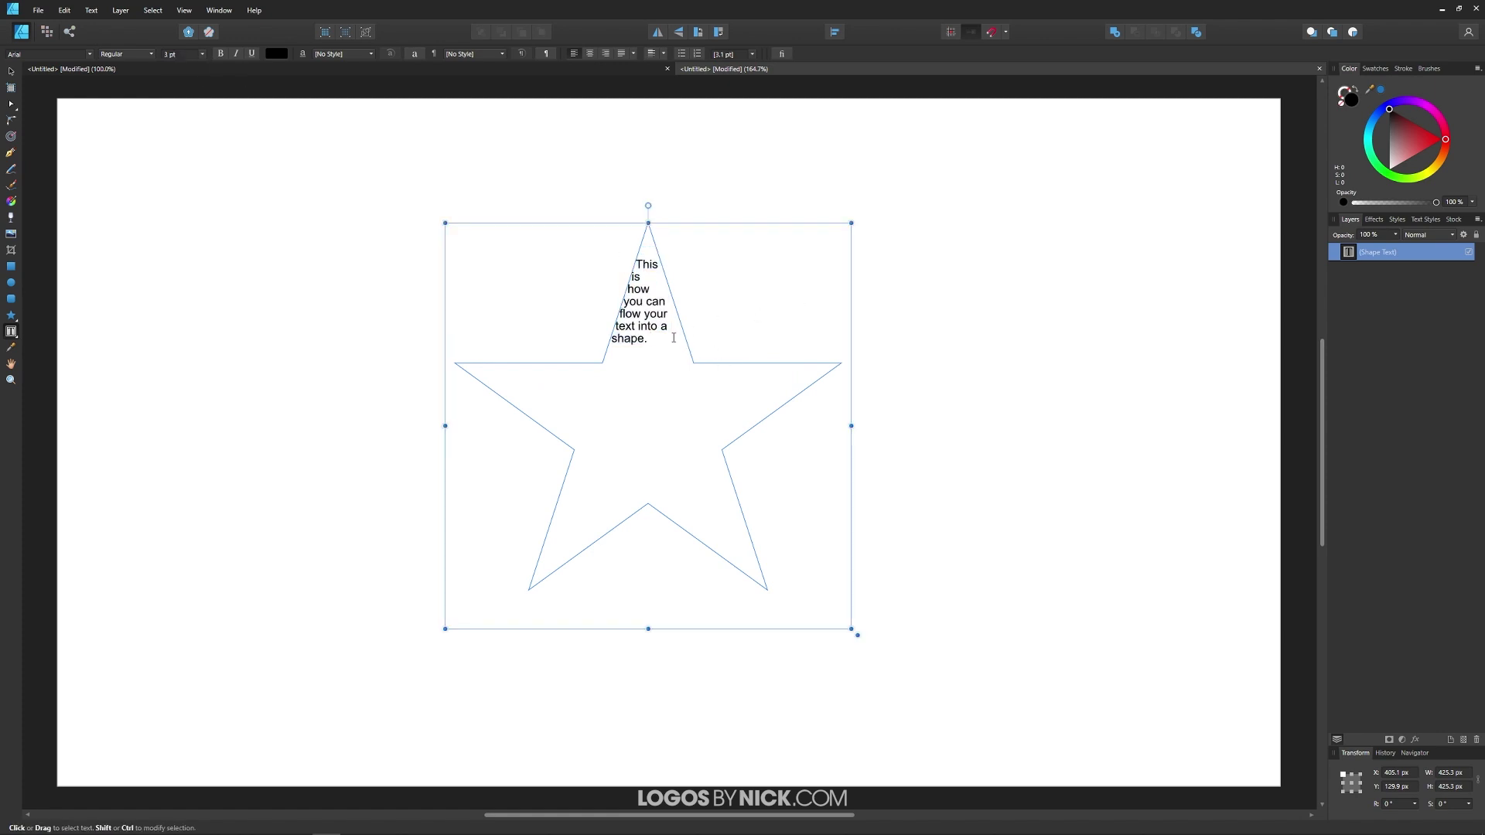
pyautogui.hotkey('ctrl', 'v')
pyautogui.hotkey('ctrl', 'v')
pyautogui.hotkey('ctrl', 'v')
pyautogui.hotkey('ctrl', 'v')
pyautogui.hotkey('ctrl', 'v')
pyautogui.hotkey('ctrl', 'v')
pyautogui.hotkey('ctrl', 'v')
pyautogui.hotkey('ctrl', 'v')
pyautogui.hotkey('ctrl', 'v')
pyautogui.hotkey('ctrl', 'v')
pyautogui.hotkey('ctrl', 'v')
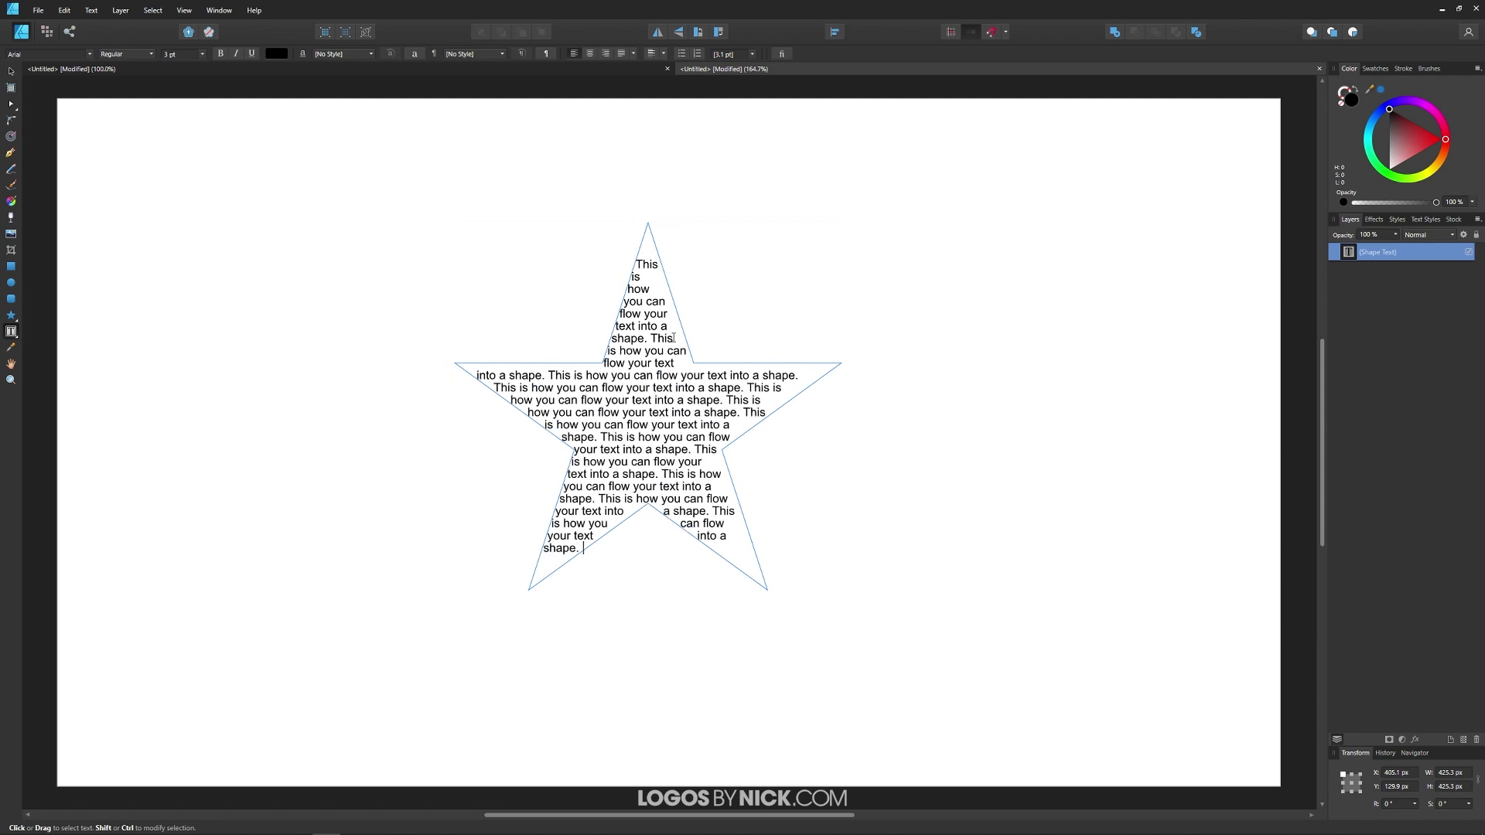
pyautogui.hotkey('ctrl', 'v')
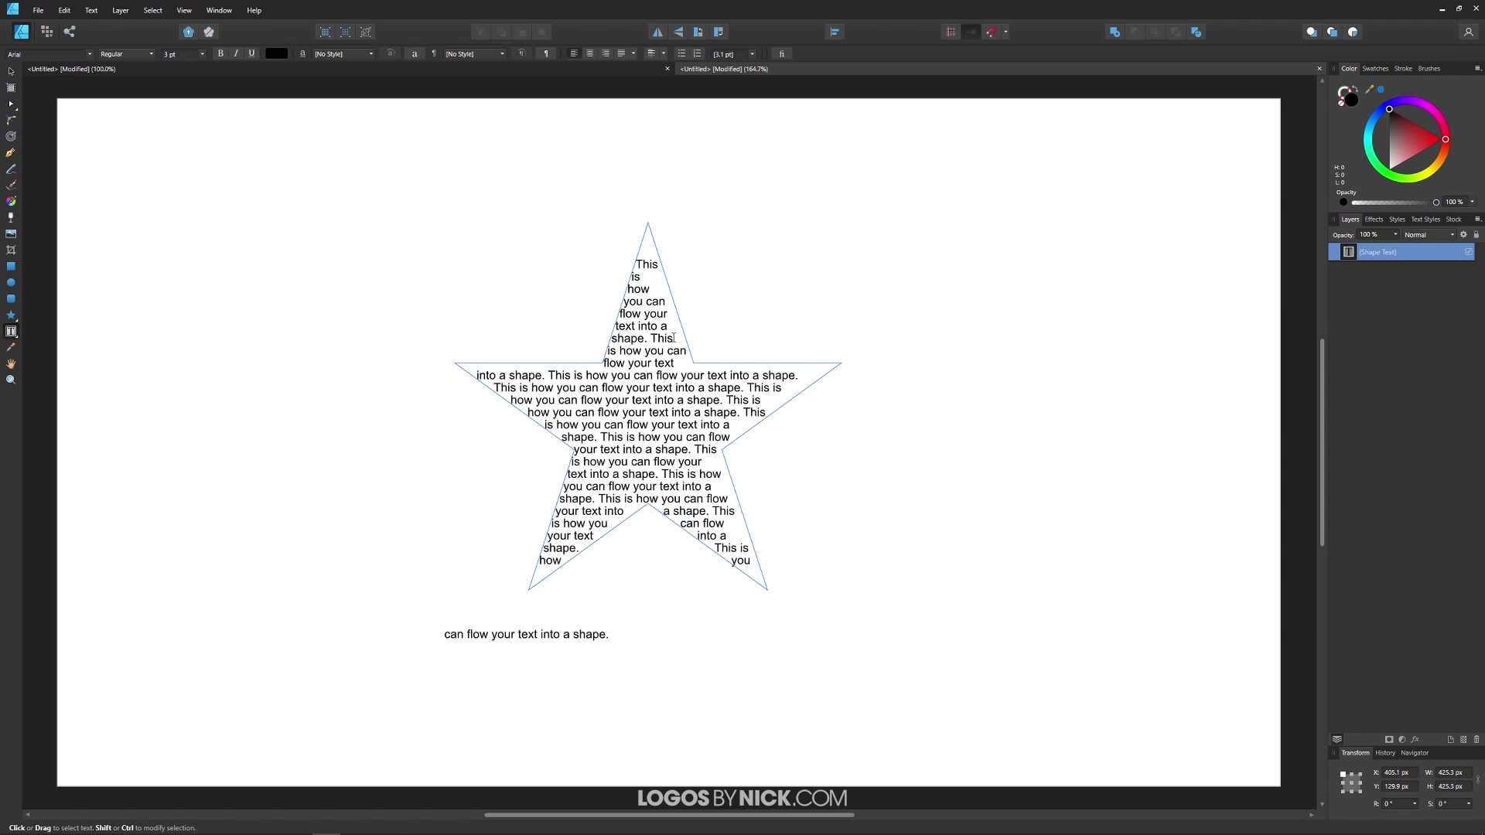
pyautogui.hotkey('ctrl', 'a')
pyautogui.press('Escape')
pyautogui.scroll(-2, 184, 55)
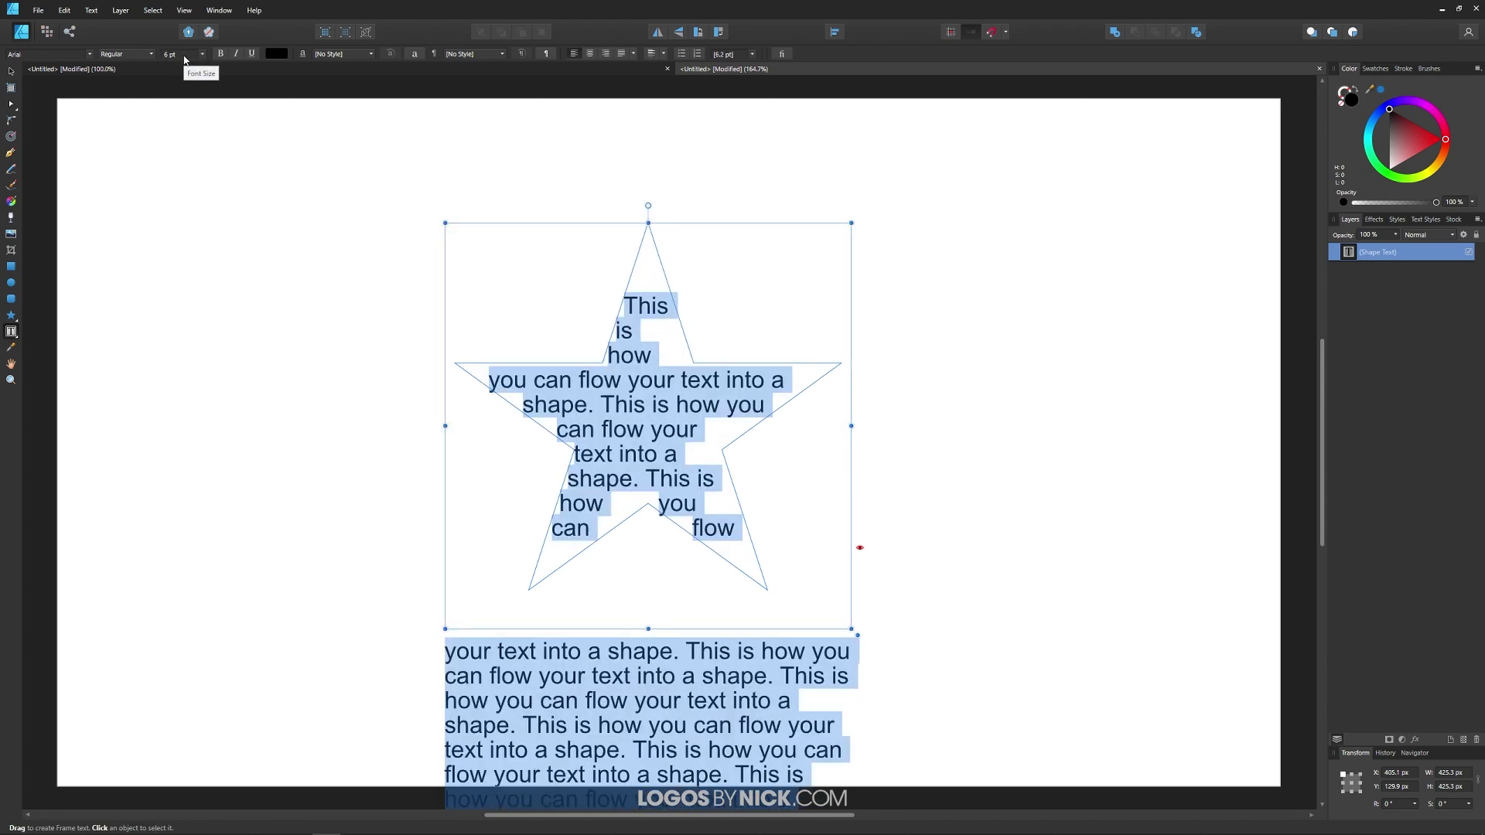
pyautogui.scroll(2, 184, 56)
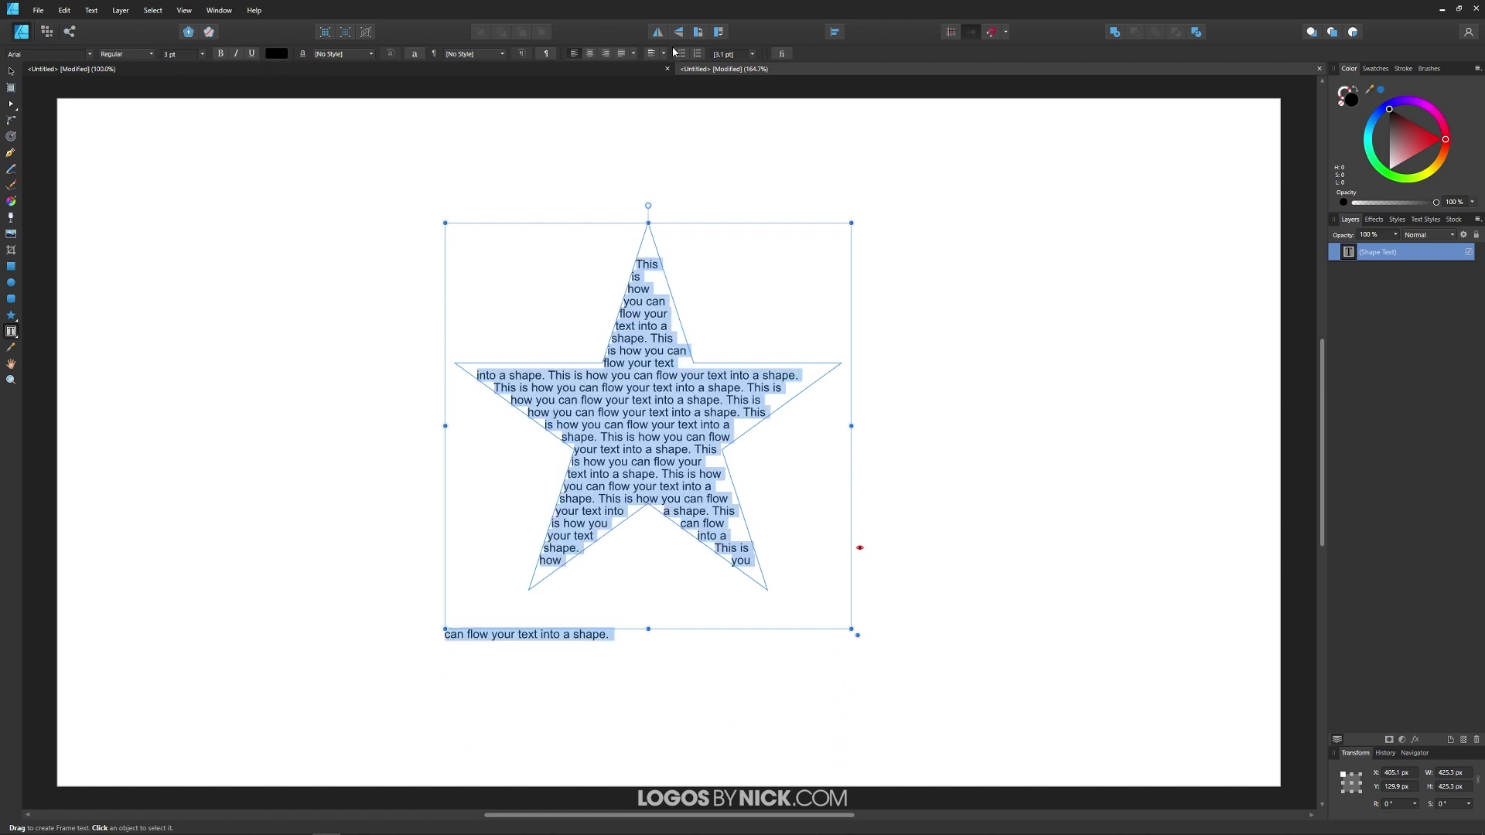
# Try centre, right and justified alignment, settling on justified text stretching to the star's outline.
pyautogui.click(591, 54)
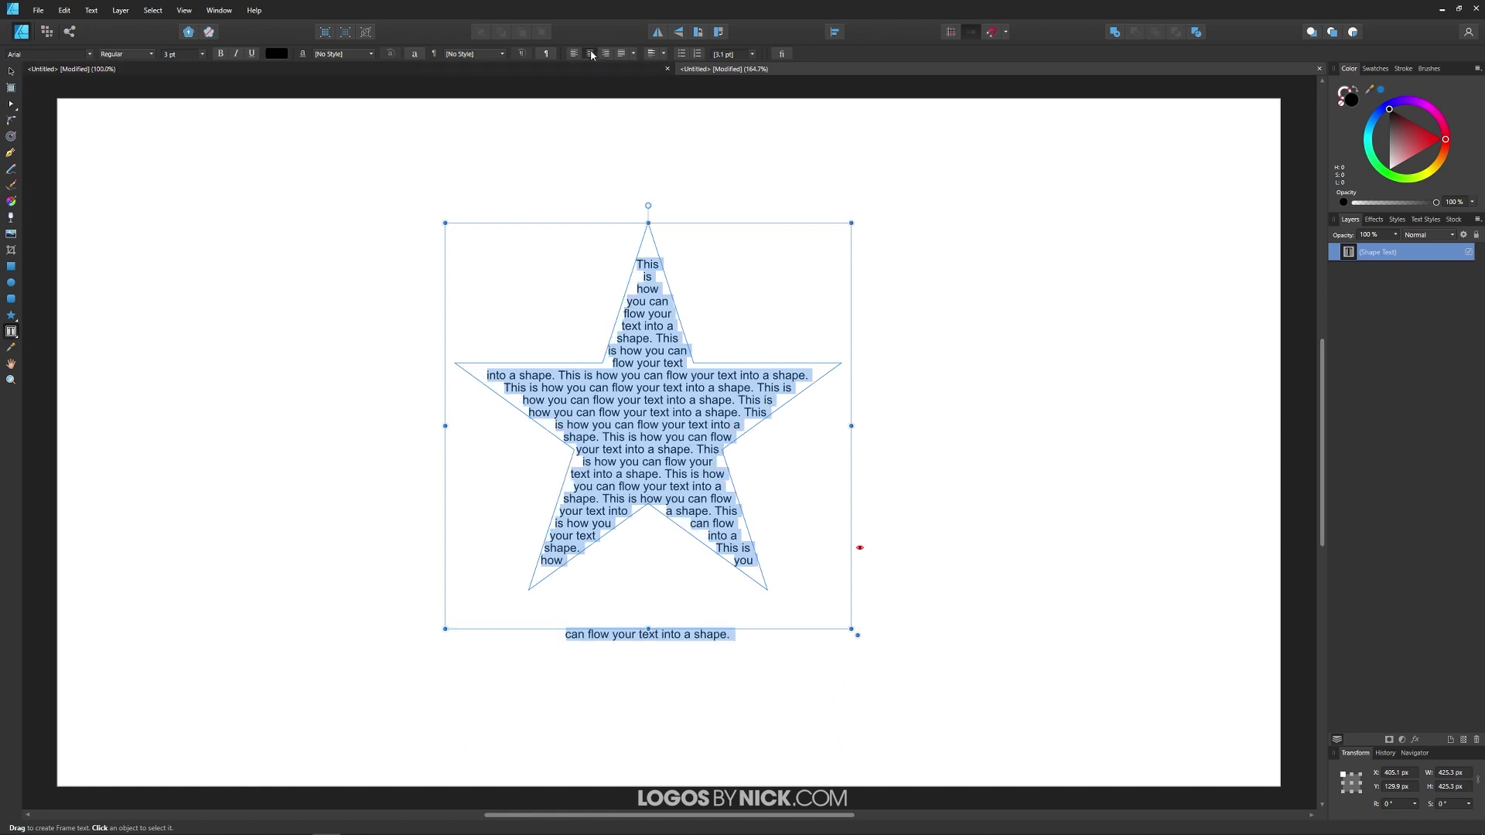
pyautogui.click(606, 55)
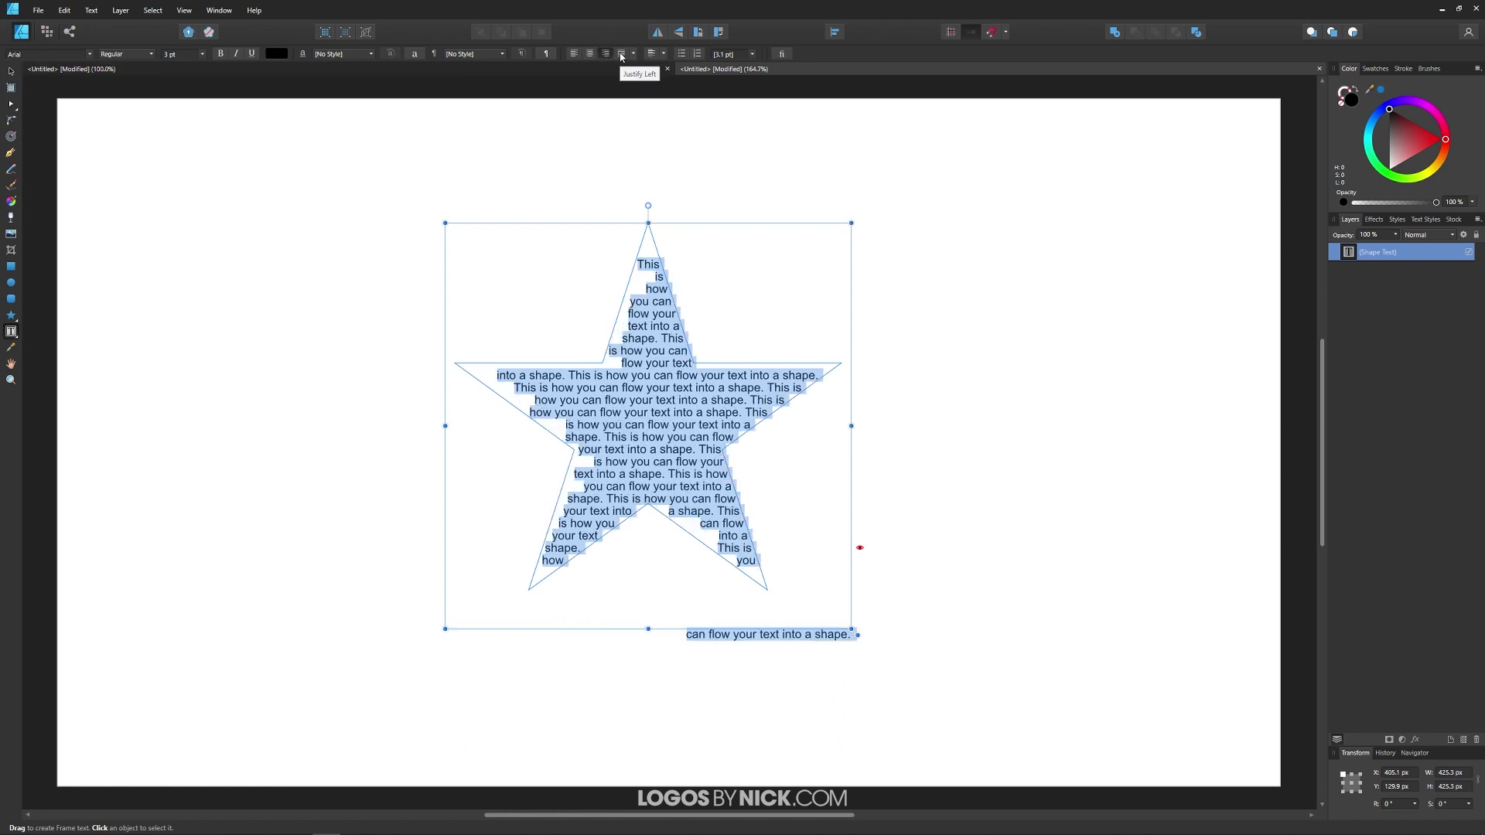
pyautogui.click(621, 54)
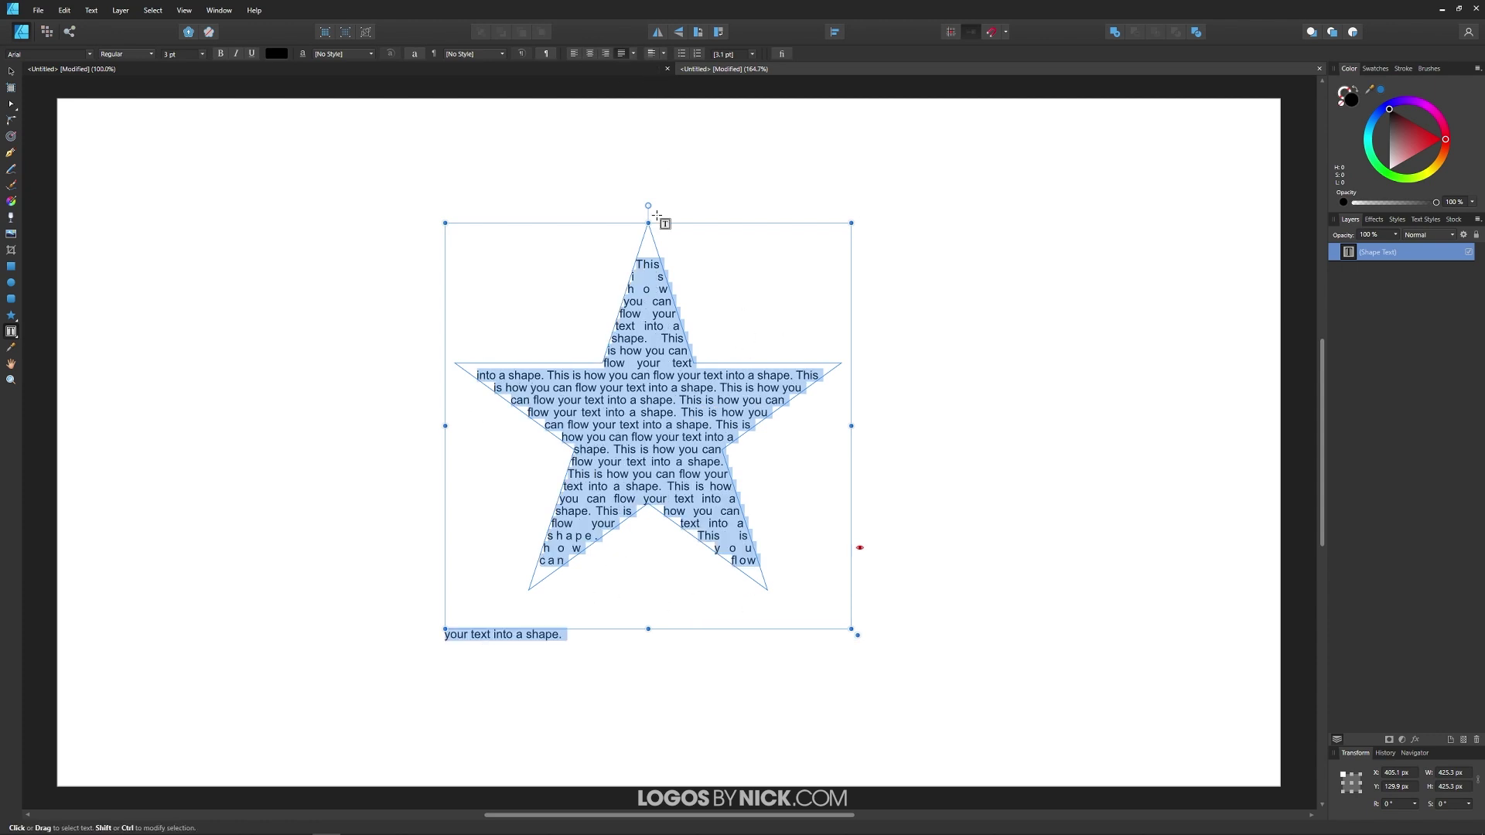
pyautogui.keyDown('ctrl'); pyautogui.scroll(3, 645, 277); pyautogui.keyUp('ctrl')
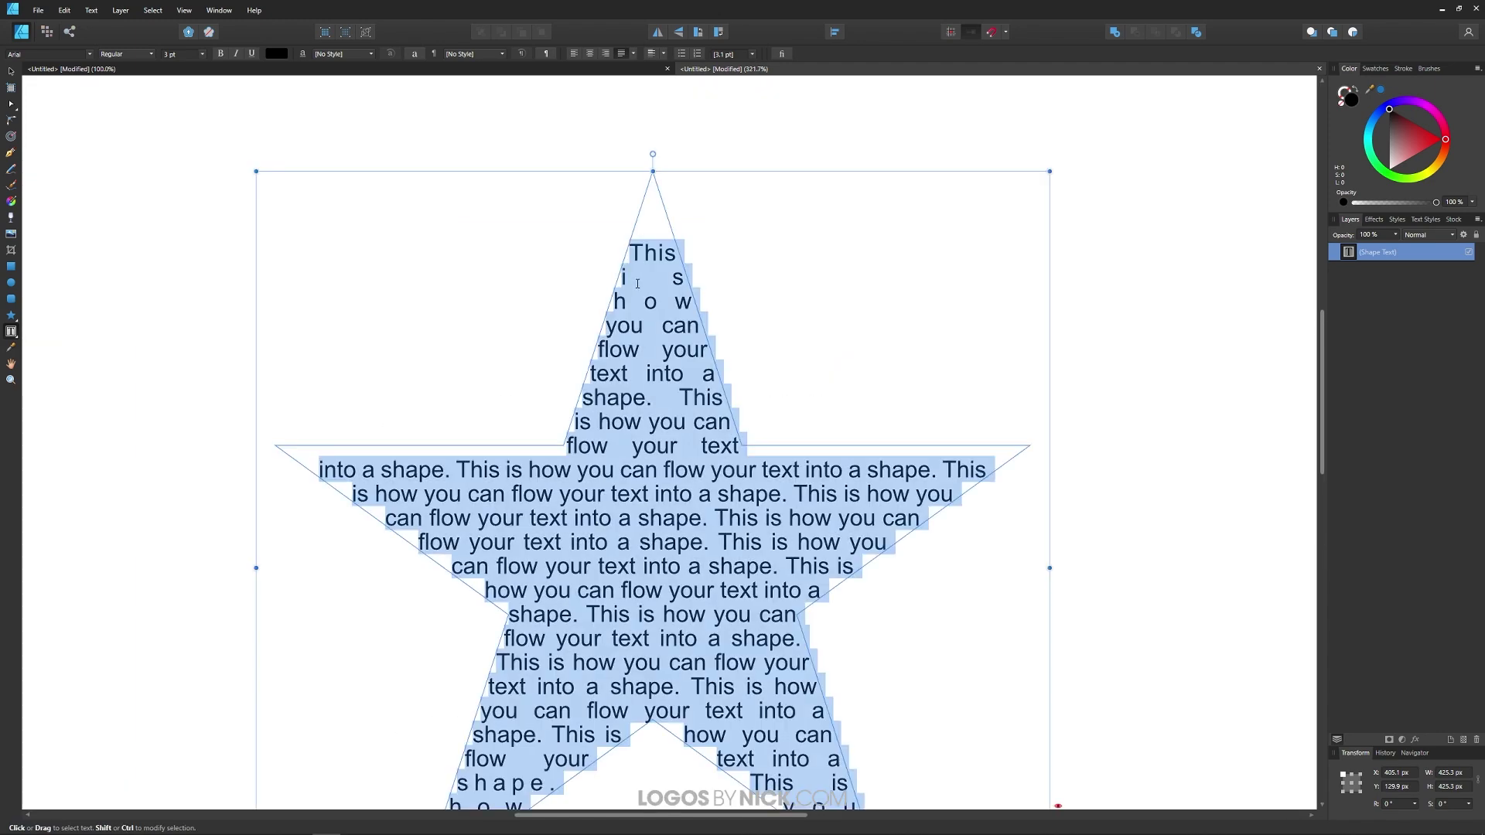
pyautogui.keyDown('ctrl'); pyautogui.scroll(-1, 646, 279); pyautogui.keyUp('ctrl')
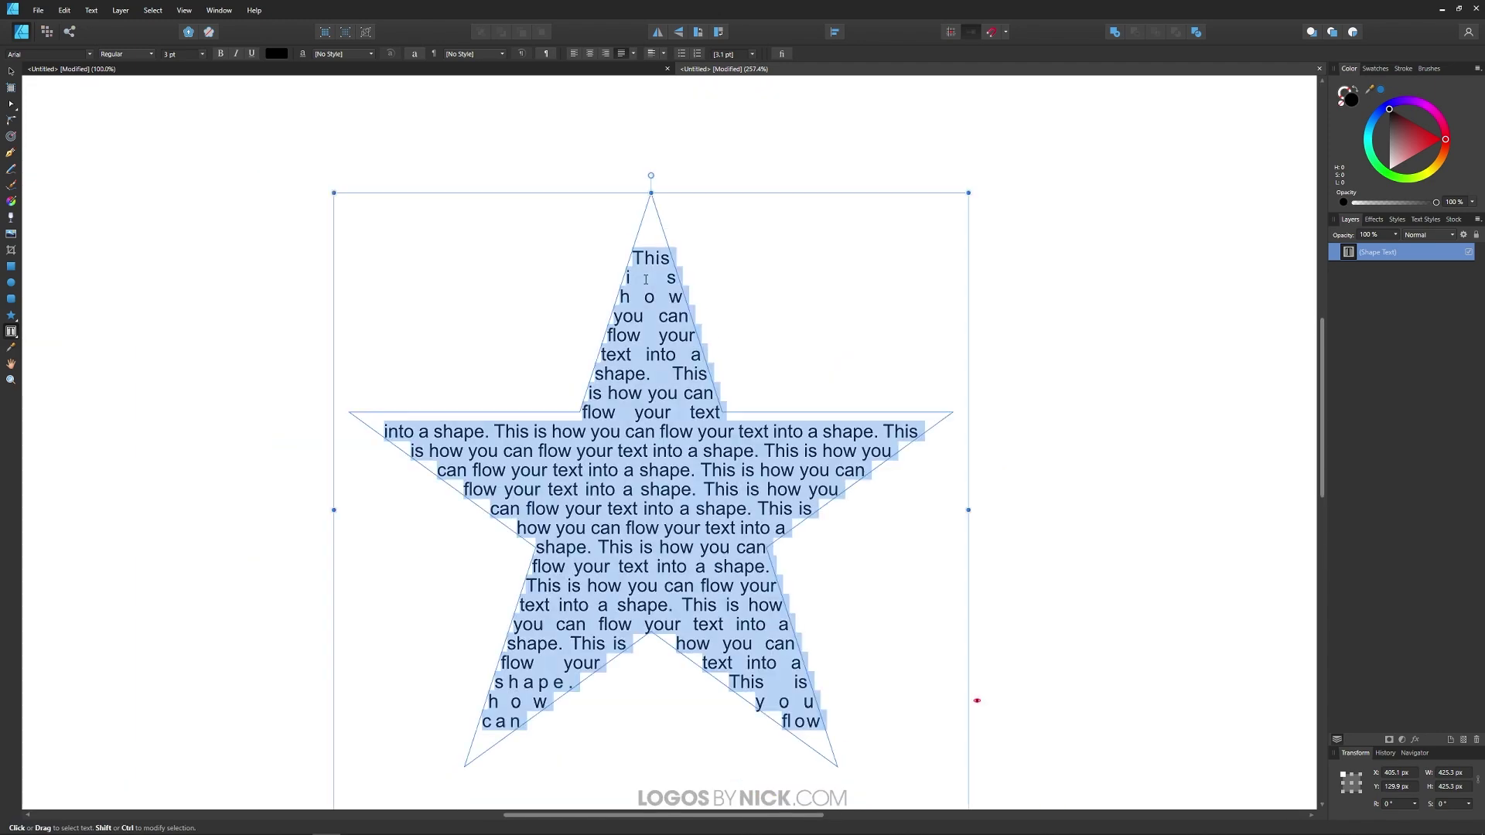
pyautogui.click(589, 54)
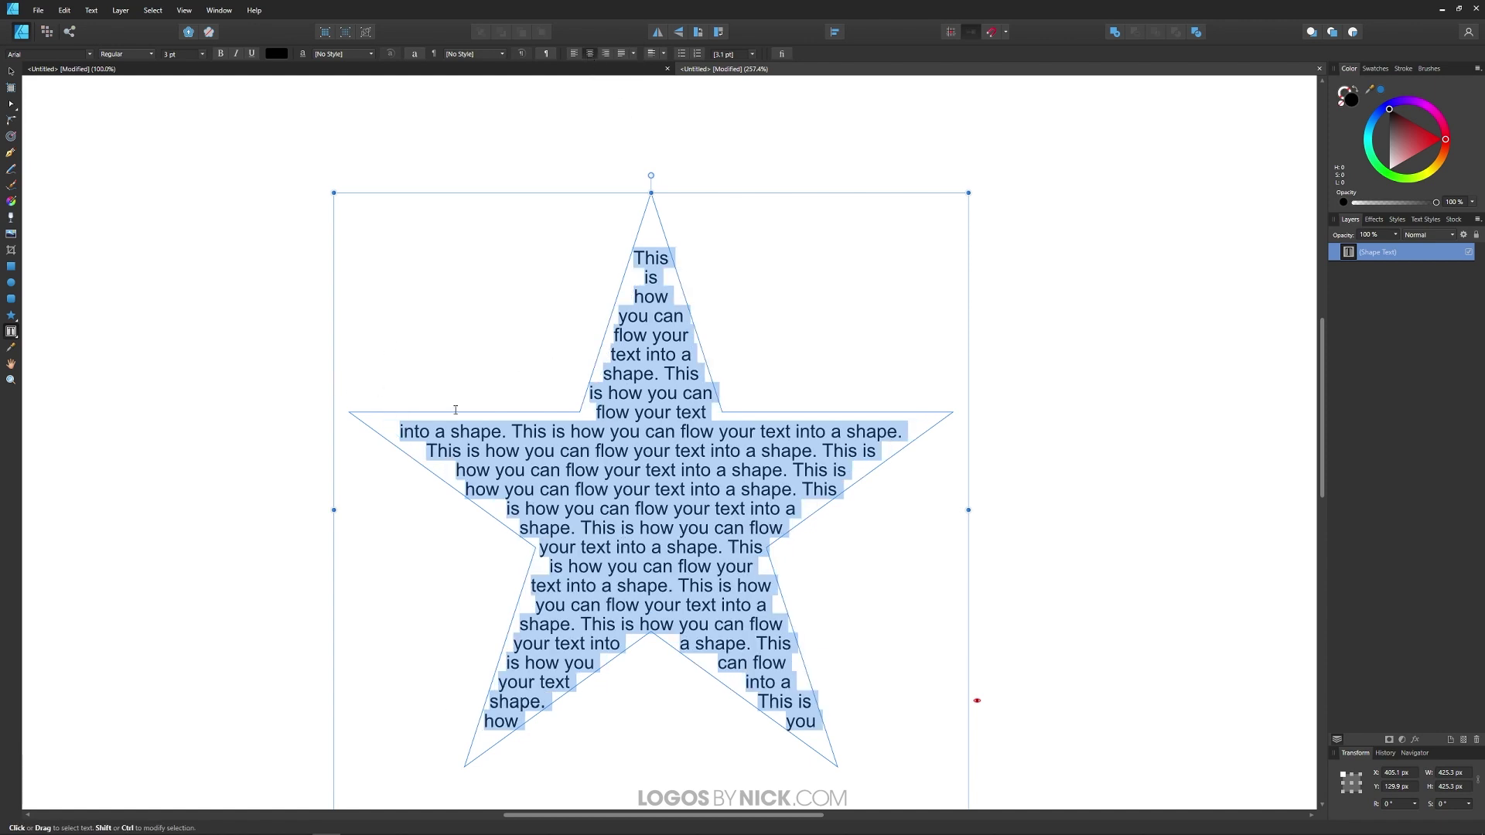
pyautogui.click(619, 56)
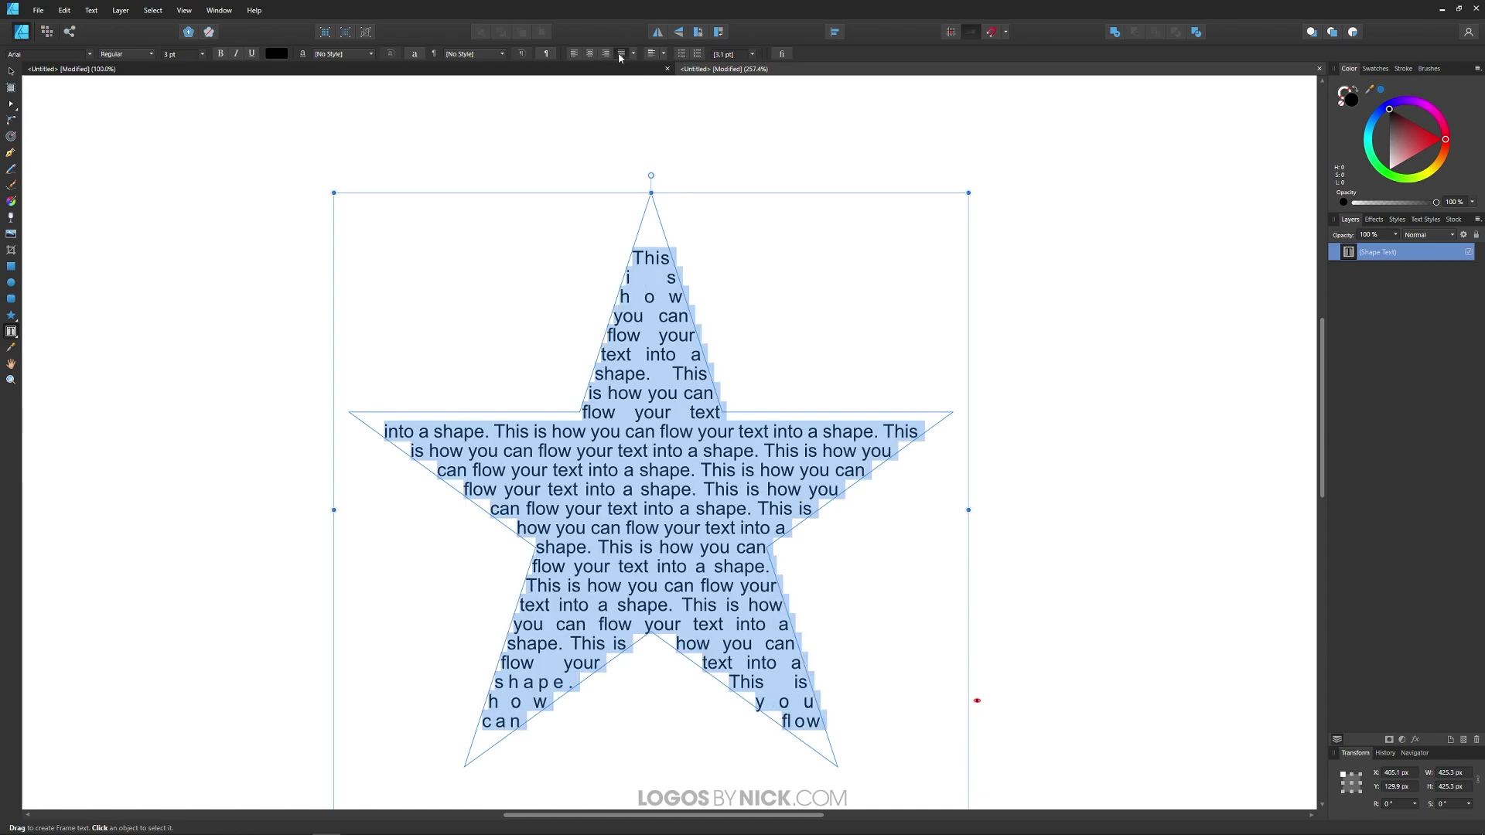
pyautogui.scroll(-1, 709, 231)
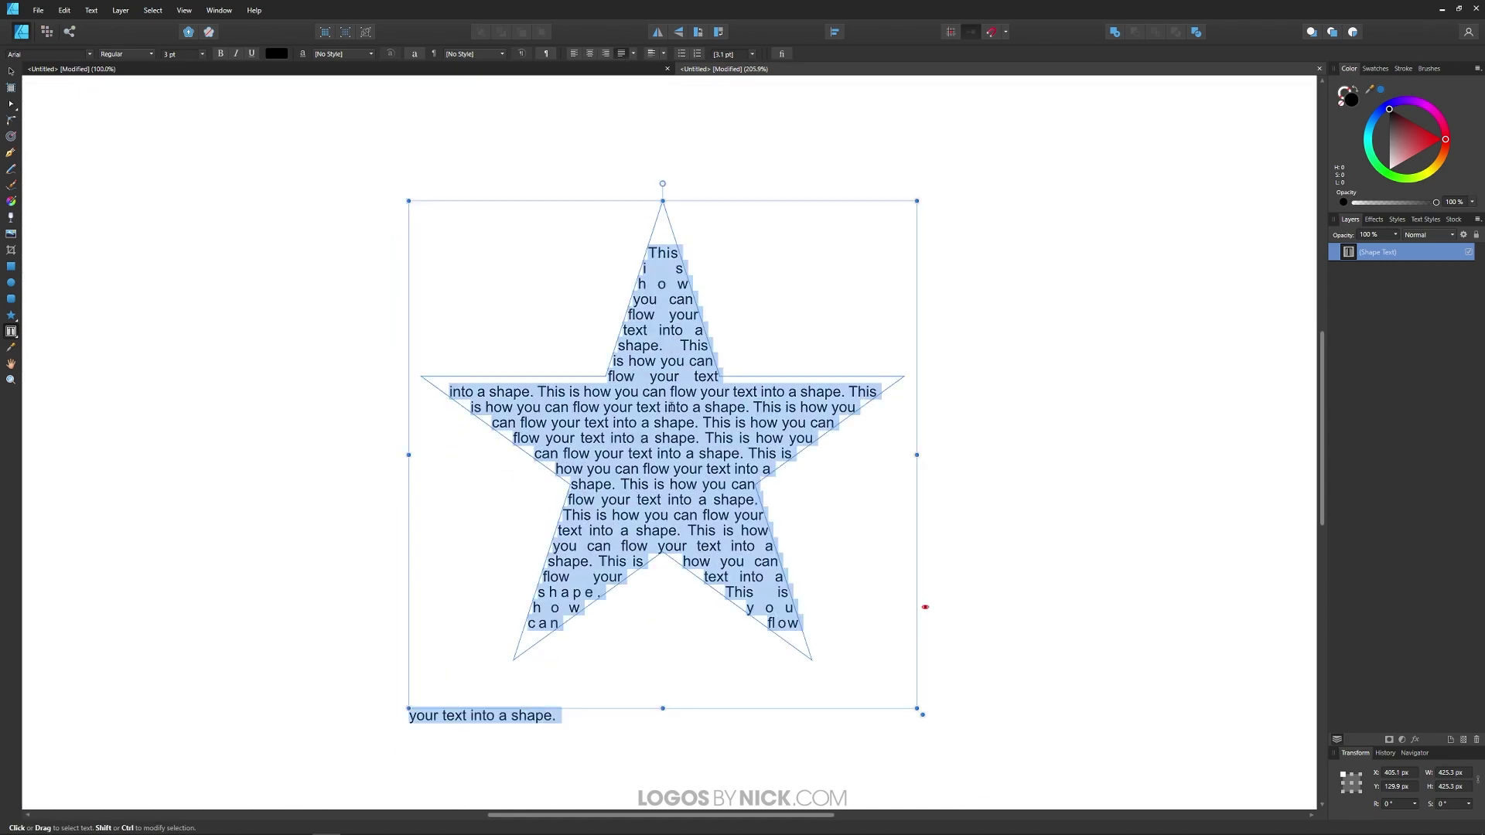
# Delete the overflow line below the star so its text ends at 'flow', then select the text object.
pyautogui.moveTo(558, 715); pyautogui.dragTo(411, 712)
pyautogui.press('BackSpace')
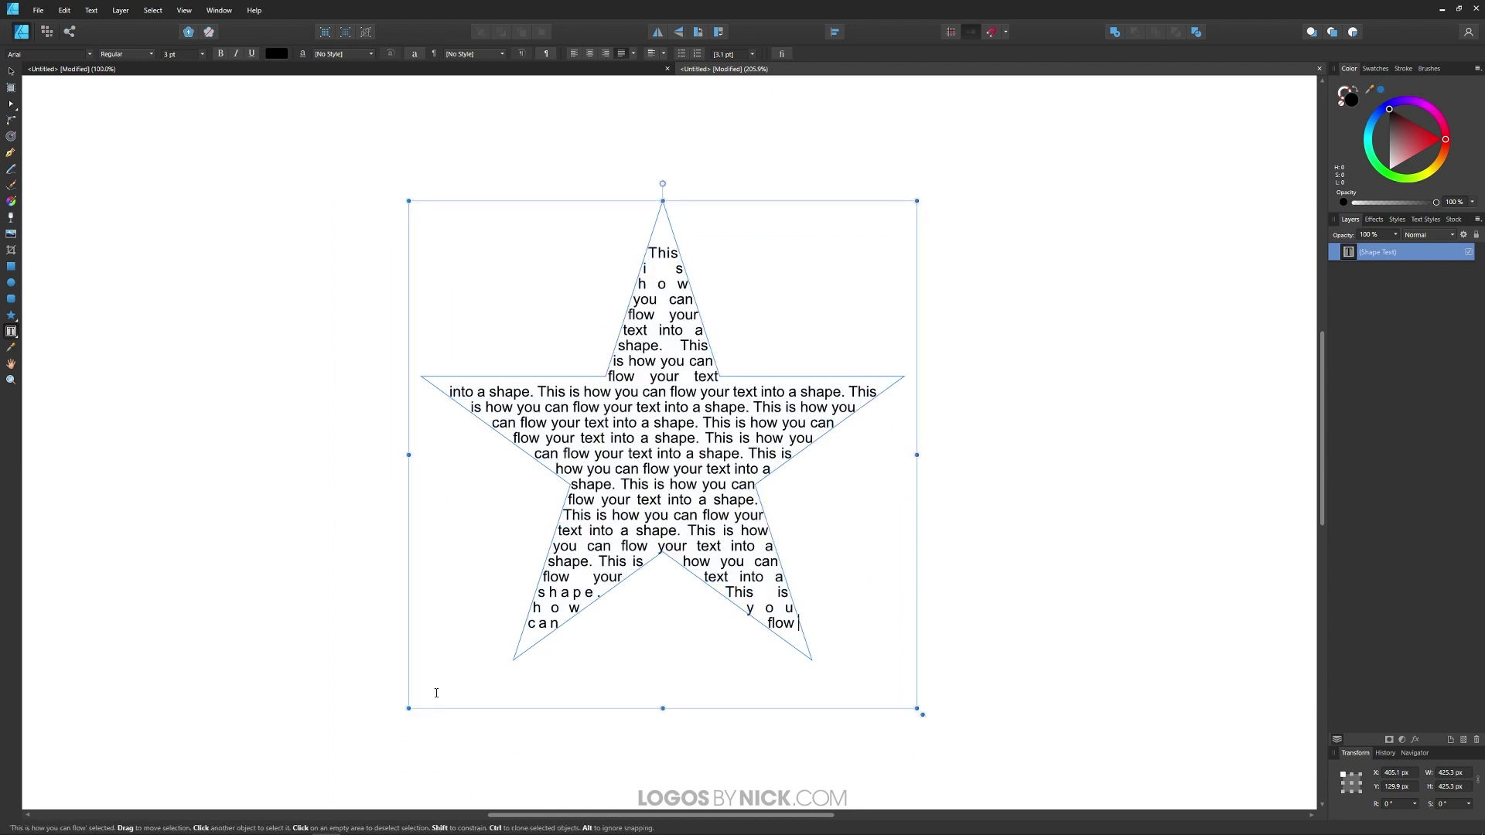
pyautogui.click(11, 71)
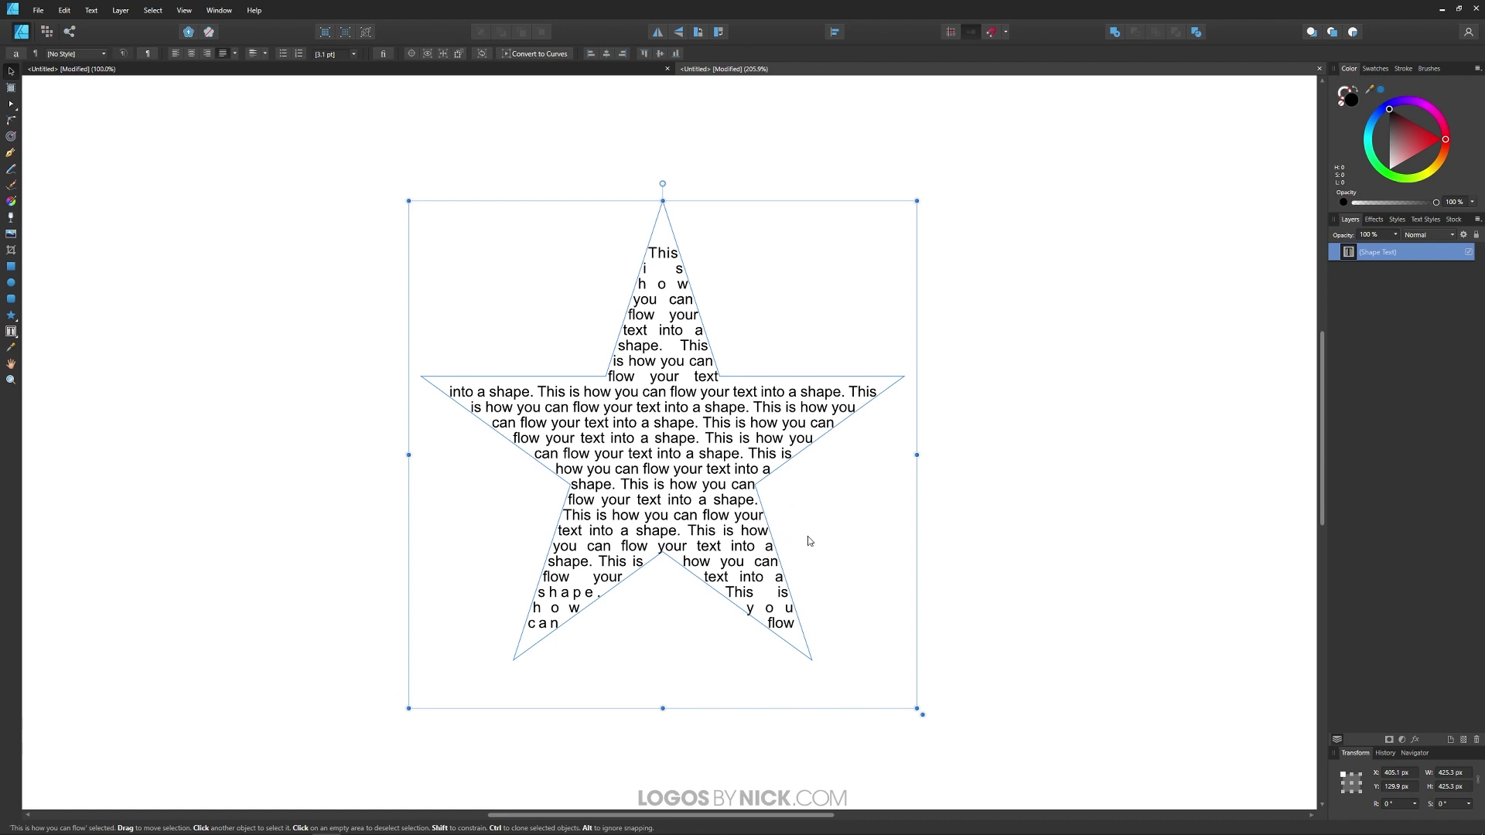
# Colour the star's text pure red and resize the star frame to about 381 × 381 px.
pyautogui.moveTo(1438, 142); pyautogui.dragTo(1441, 141)
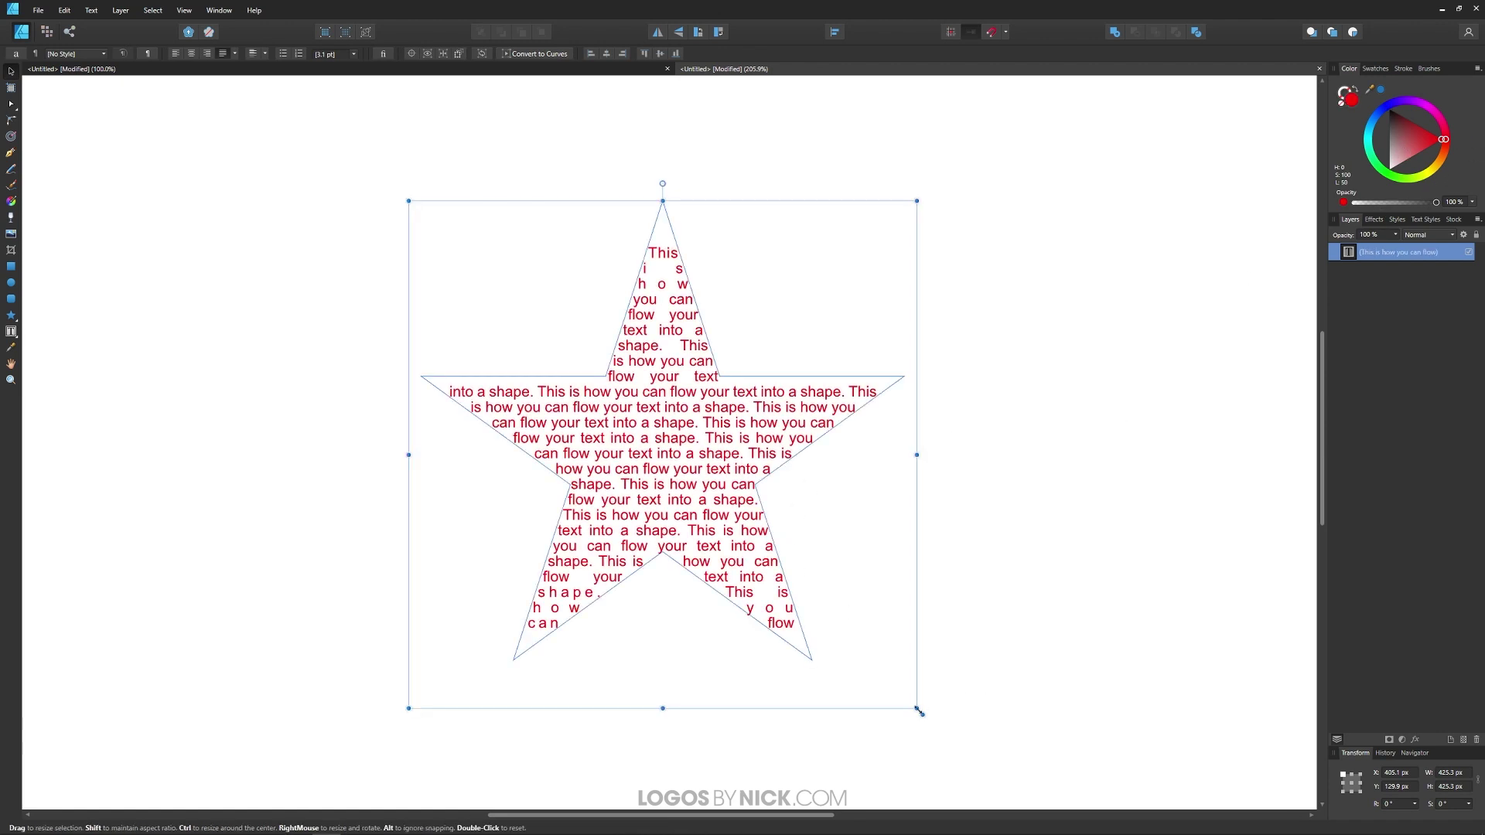
pyautogui.moveTo(917, 708); pyautogui.dragTo(540, 357)
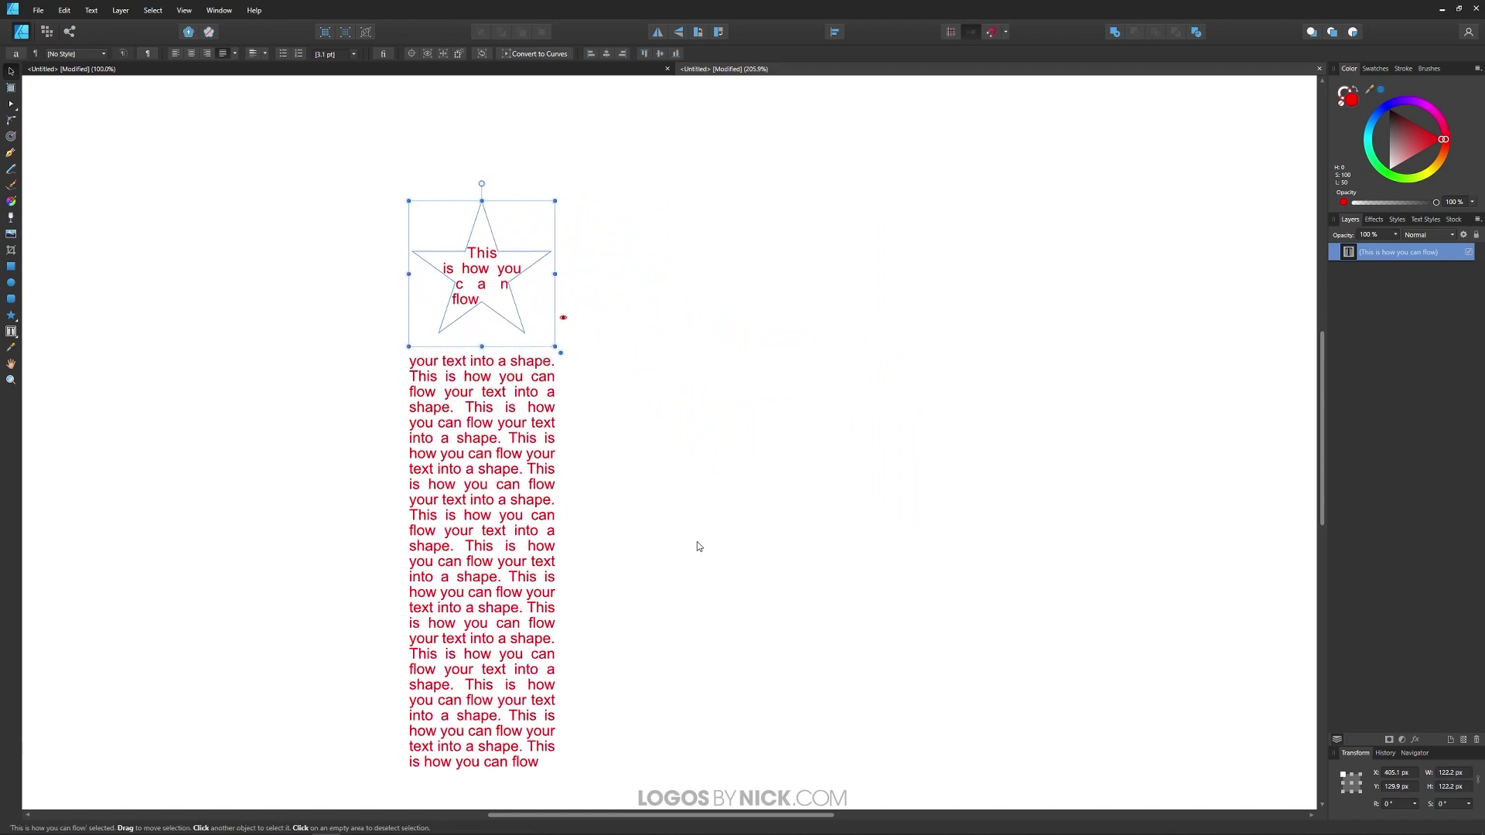
pyautogui.hotkey('ctrl', 'z')
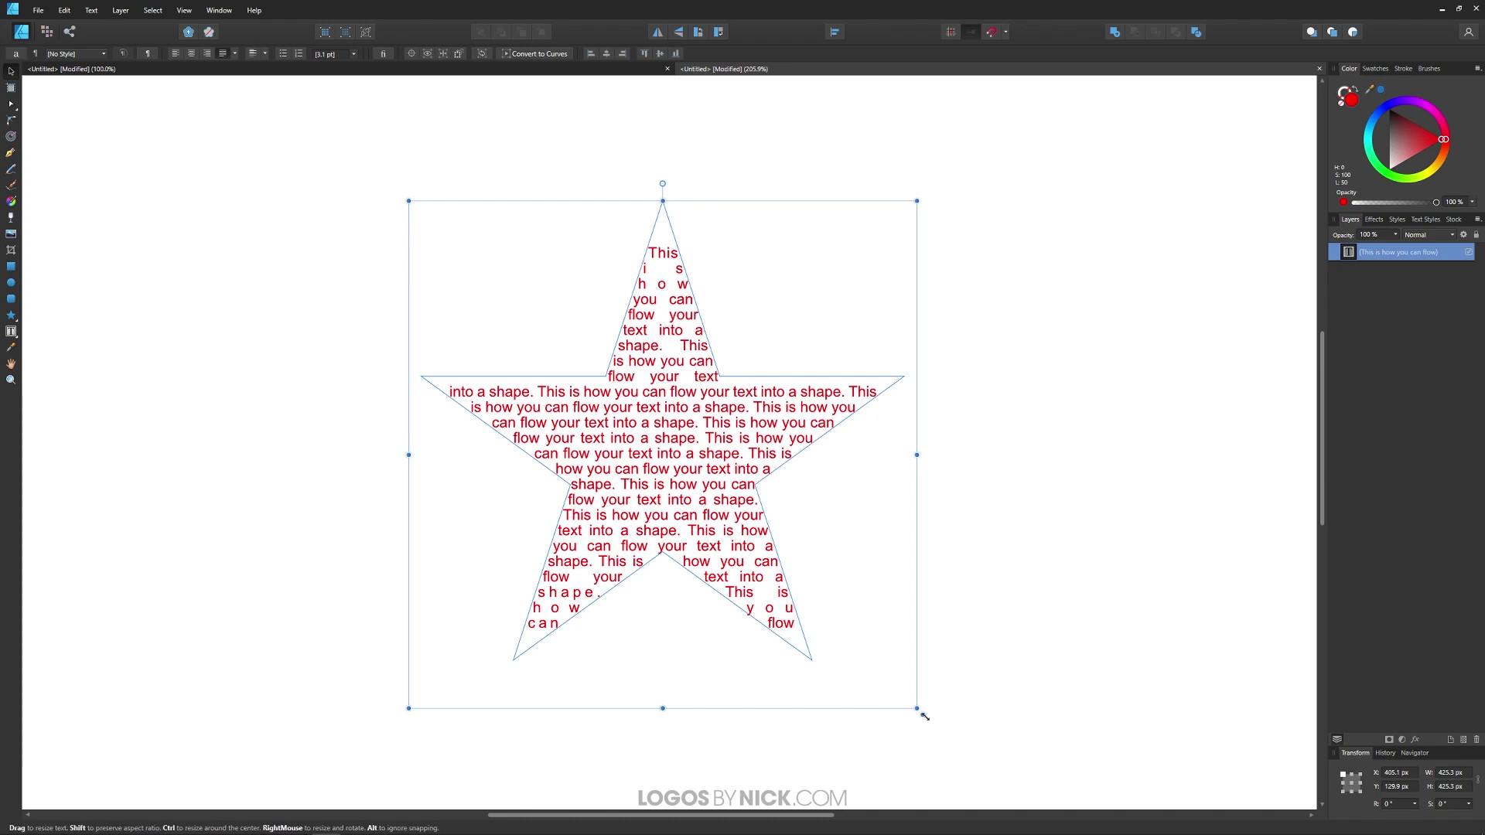
pyautogui.moveTo(924, 712); pyautogui.dragTo(868, 660)
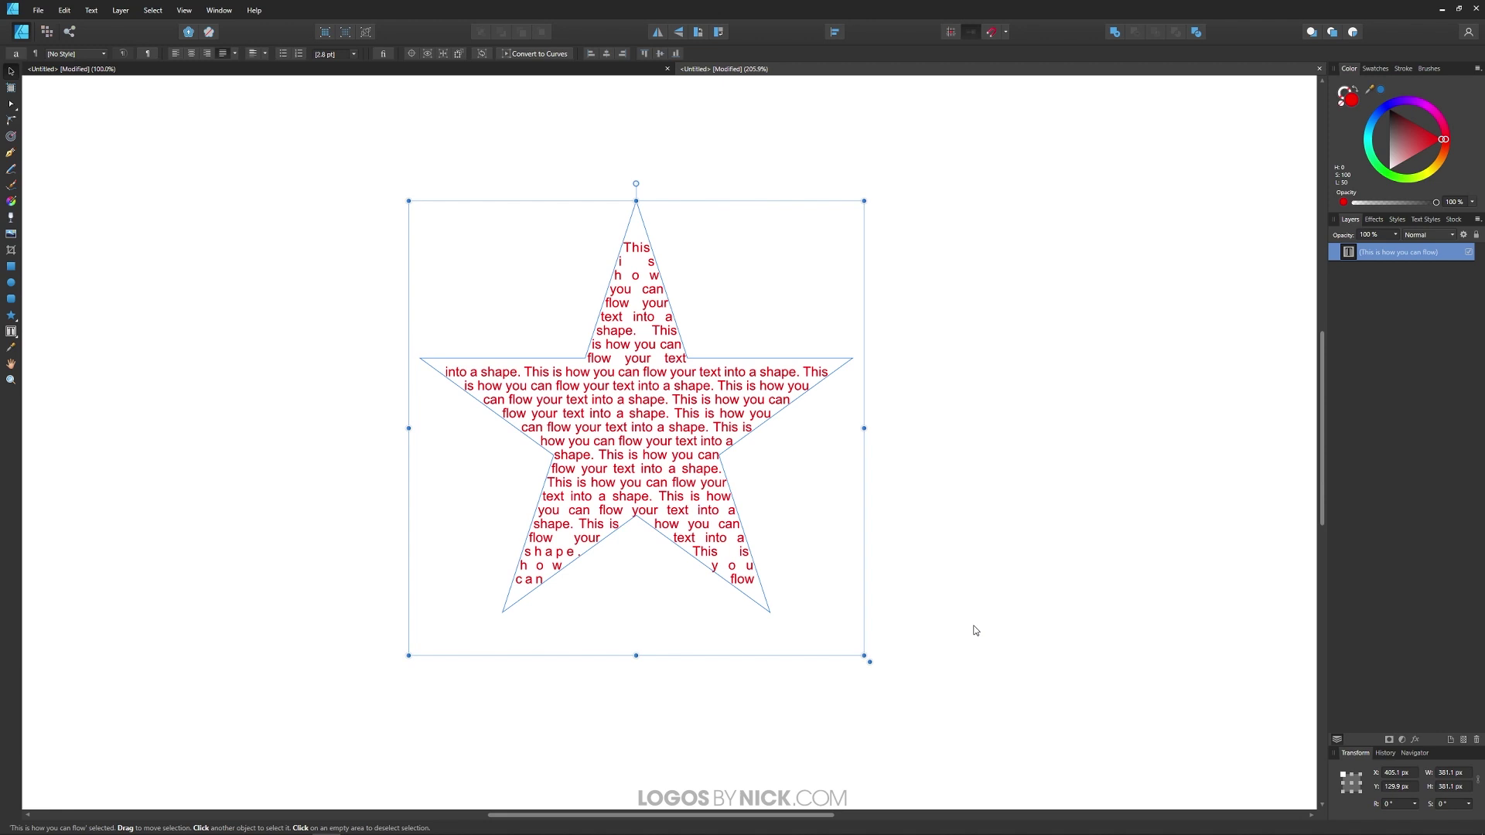
# Convert the red star text to curves, then reselect the resulting letter-outline group.
pyautogui.click(539, 53)
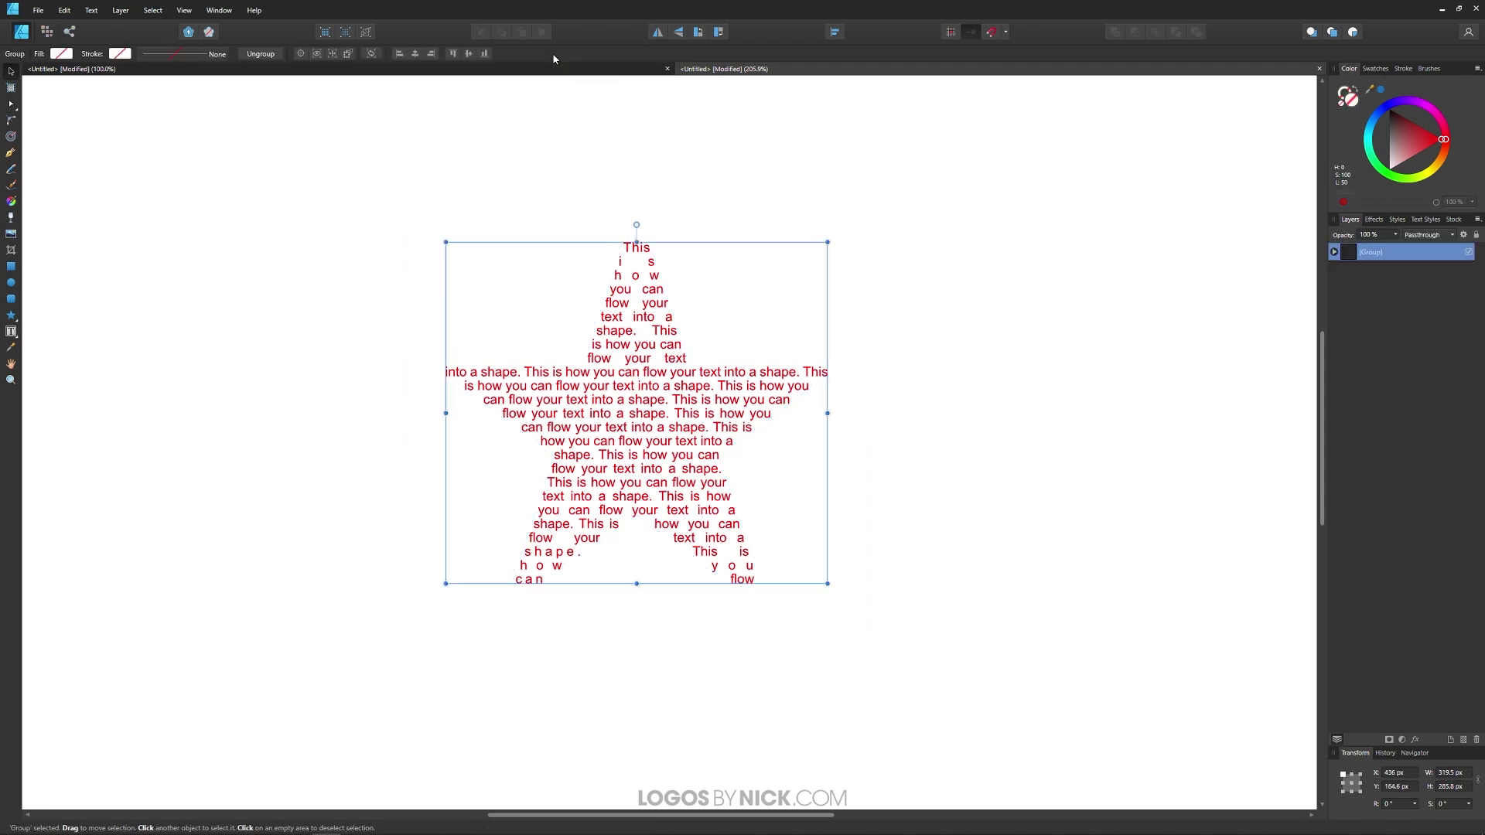
pyautogui.click(871, 484)
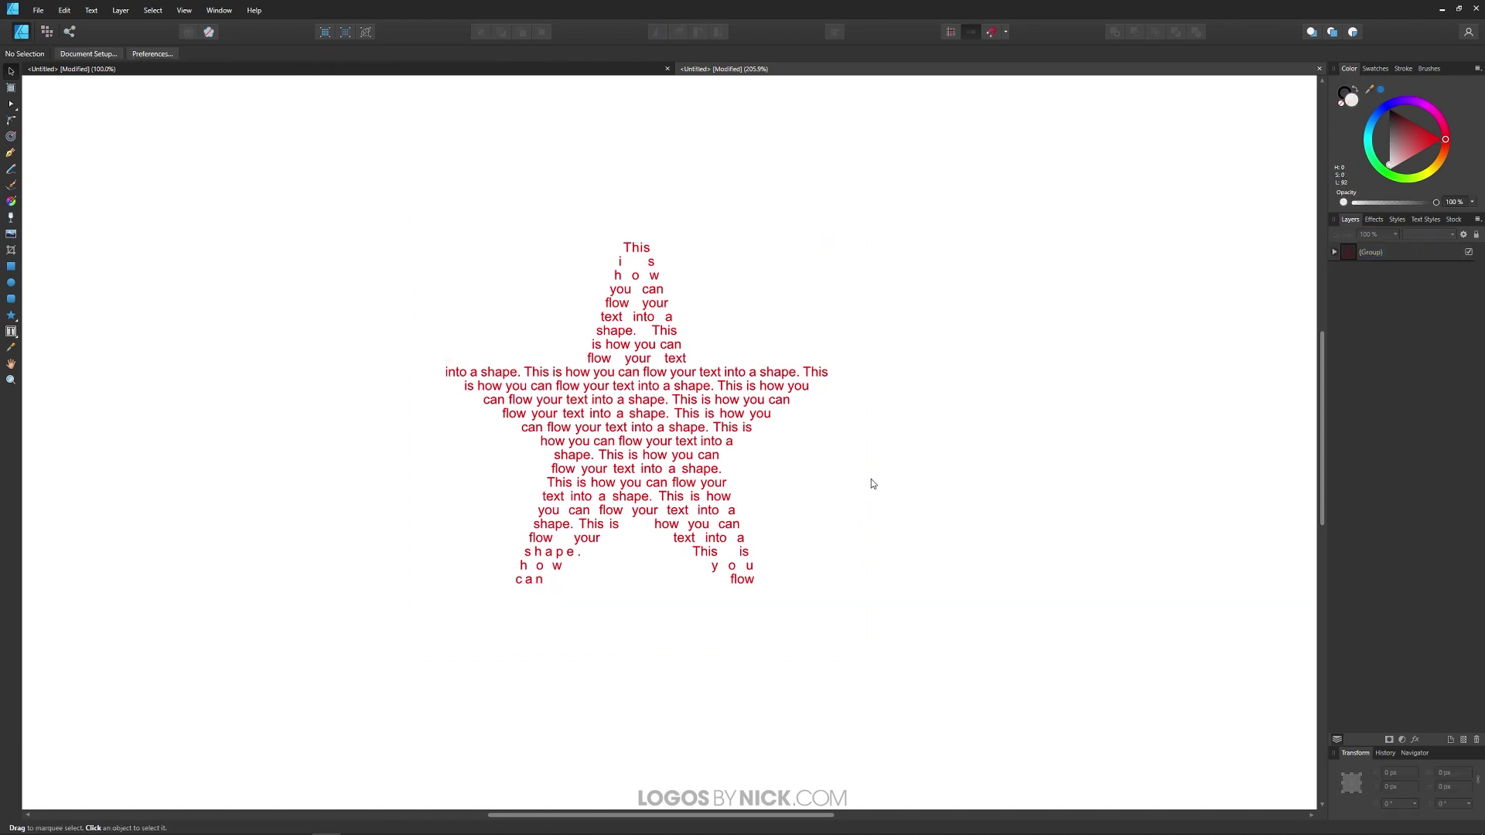
pyautogui.click(677, 501)
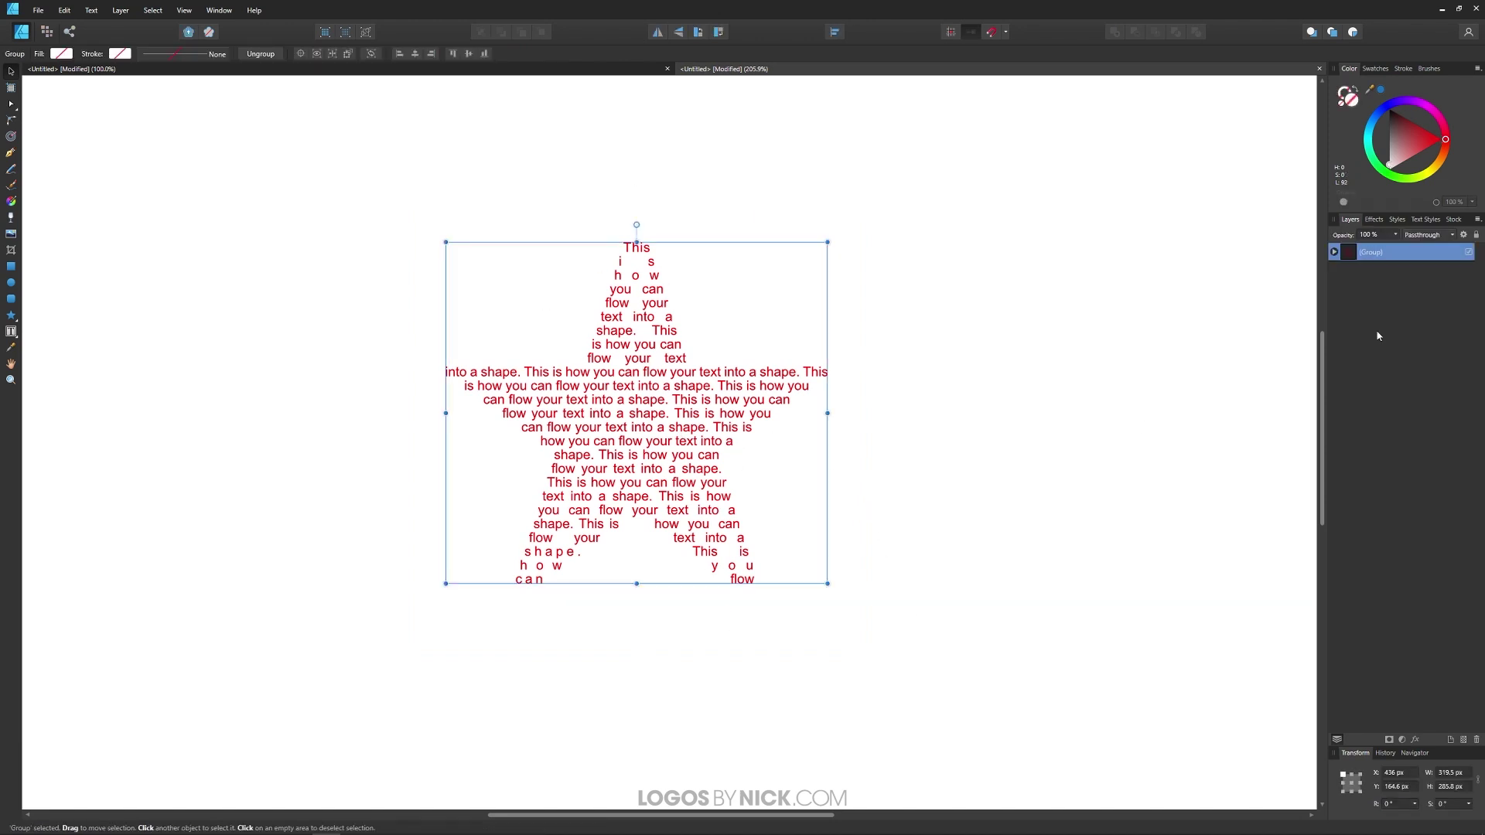
pyautogui.click(1334, 252)
pyautogui.scroll(-2, 1381, 353)
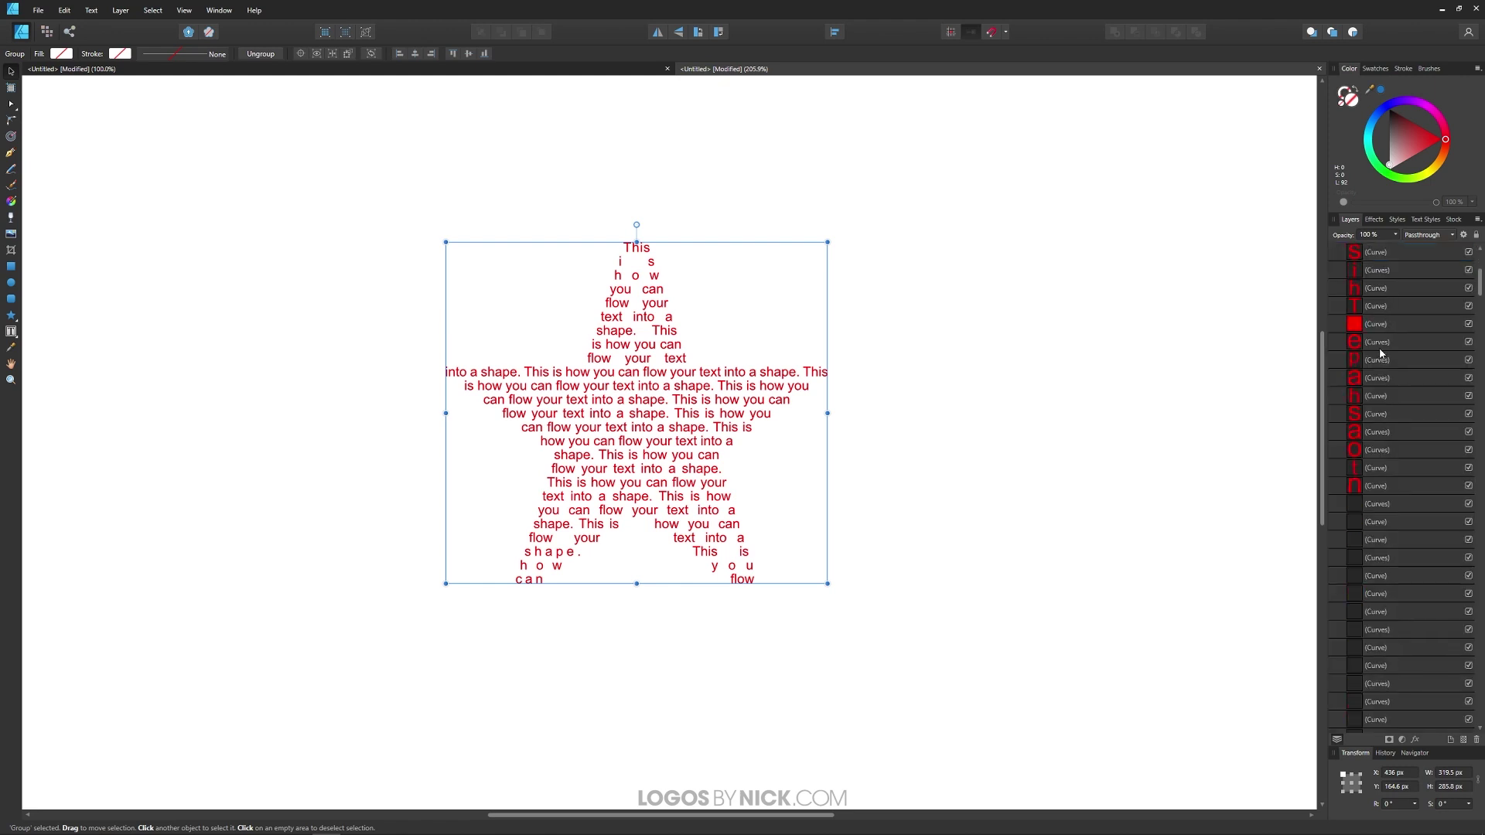
pyautogui.scroll(5, 1382, 354)
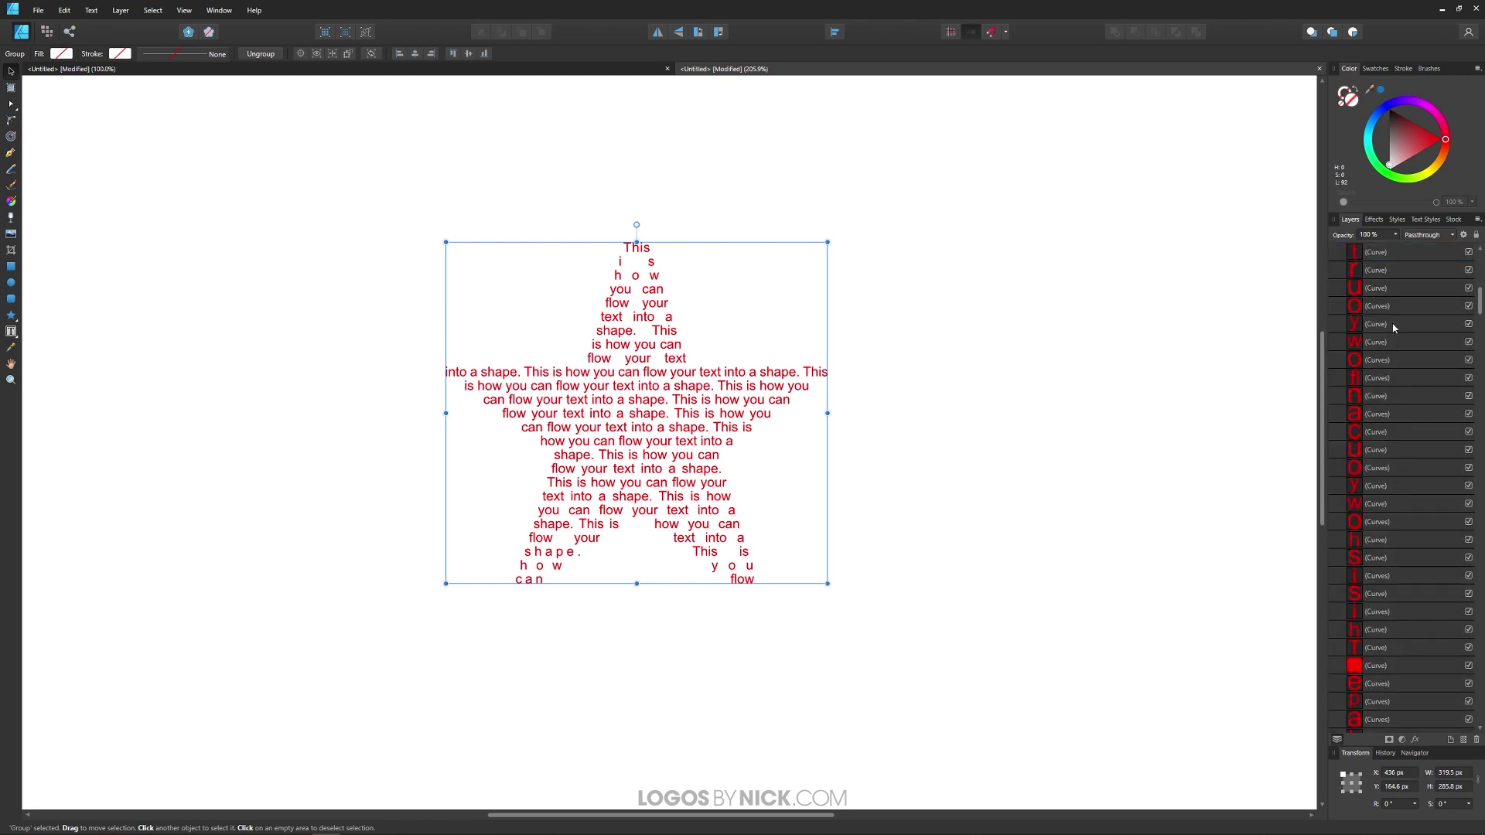
pyautogui.scroll(1, 1385, 306)
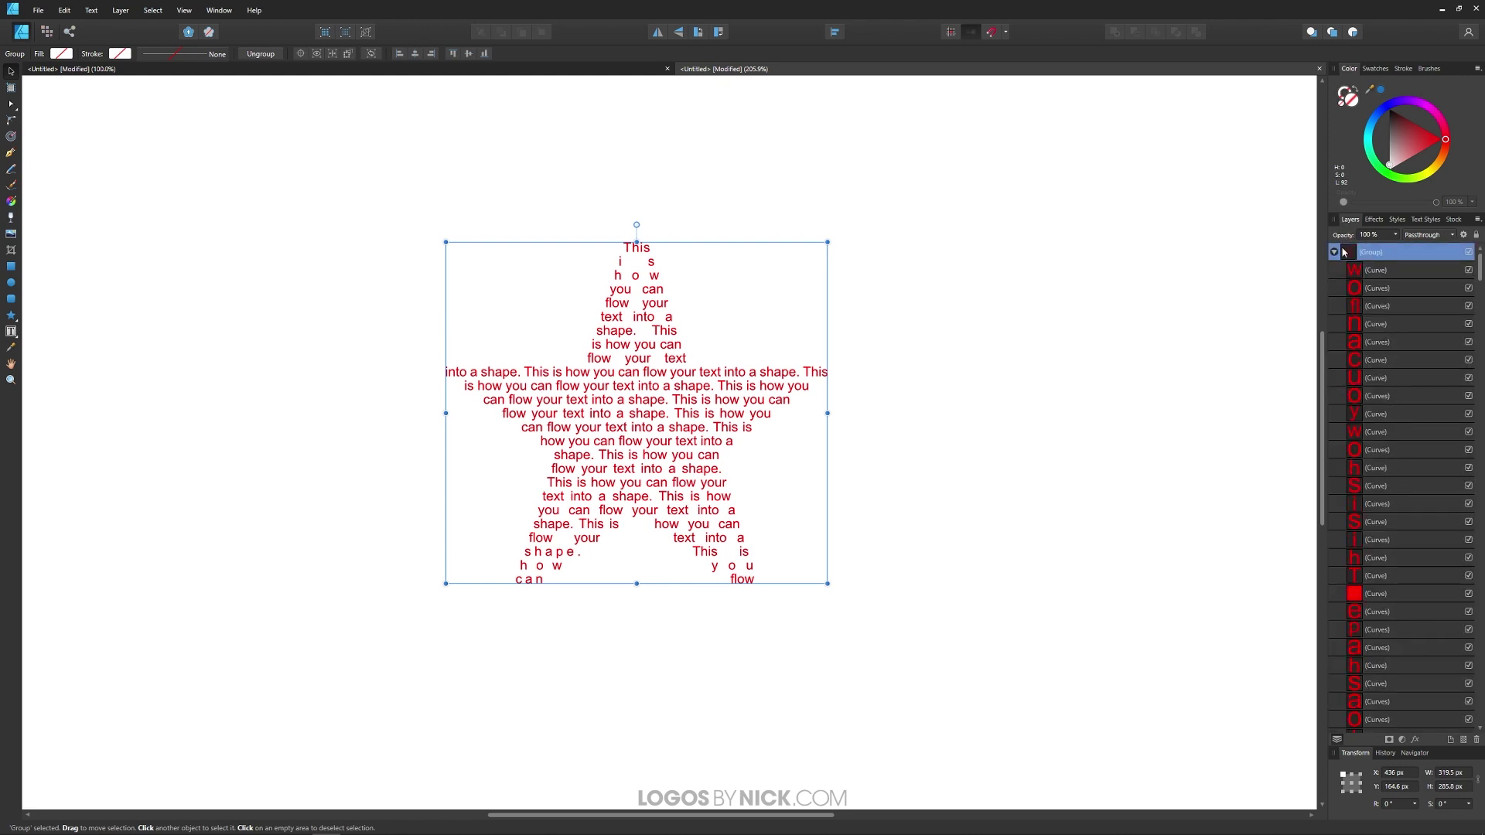
pyautogui.click(1336, 251)
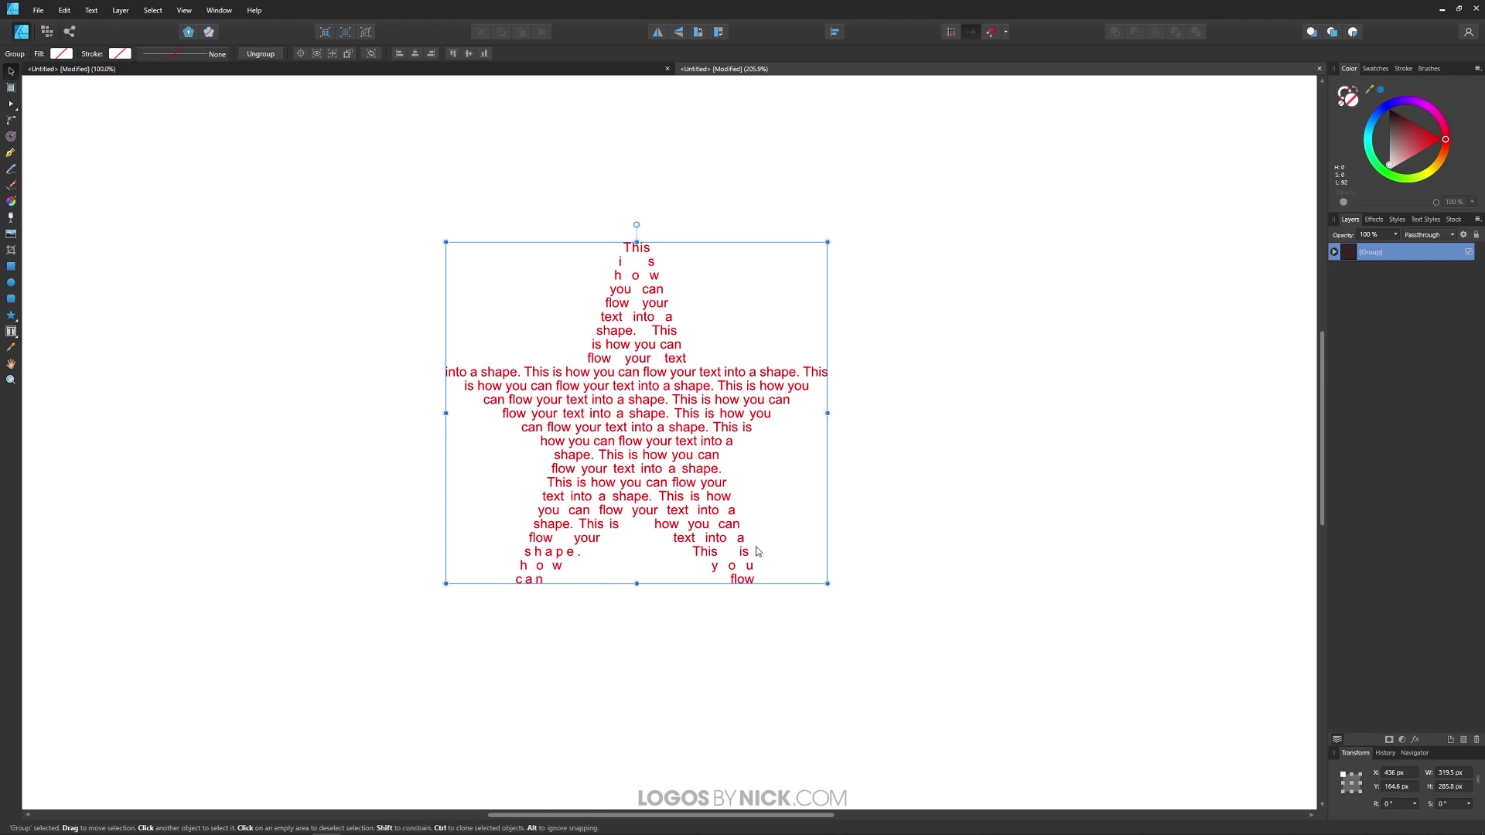